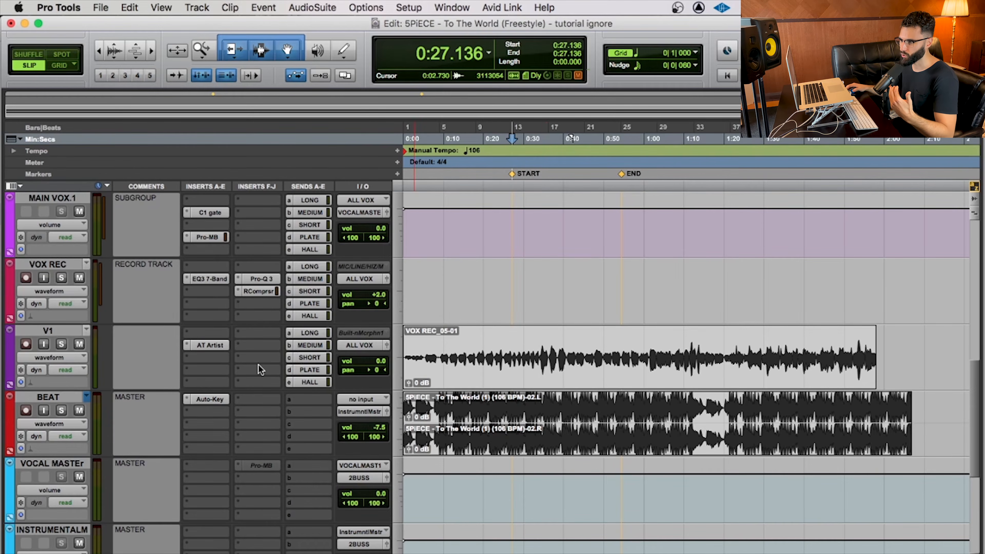
Open Auto-Key on the BEAT track and play the beat with V1 muted to detect the song's key.
{"action": "left_click", "coordinate": [219, 397]}
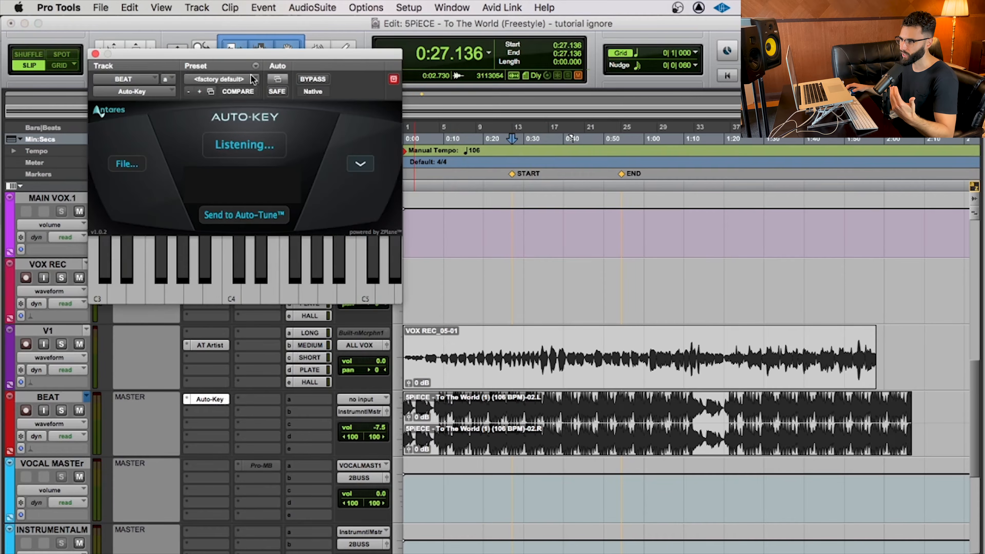
{"action": "left_click_drag", "start_coordinate": [265, 56], "coordinate": [290, 130]}
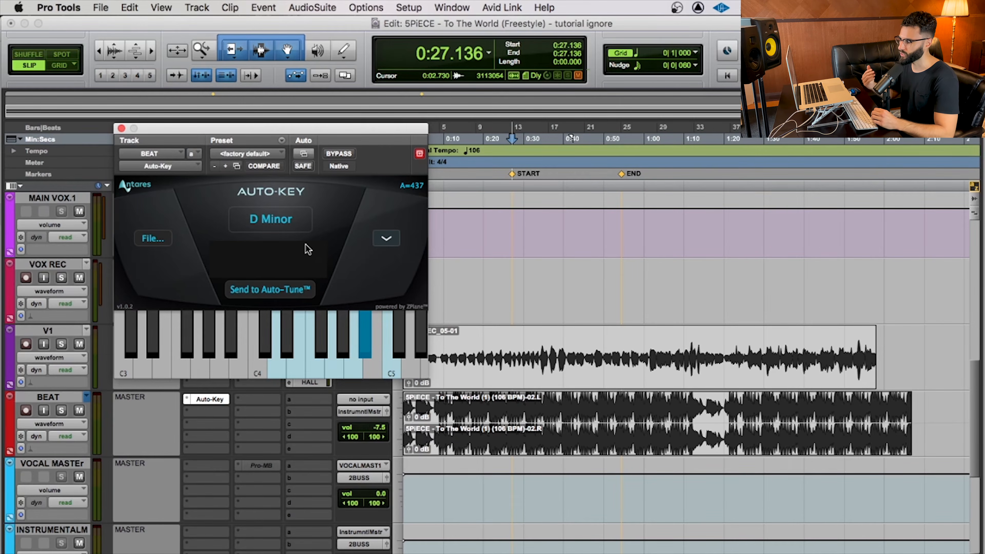
{"action": "left_click", "coordinate": [79, 343]}
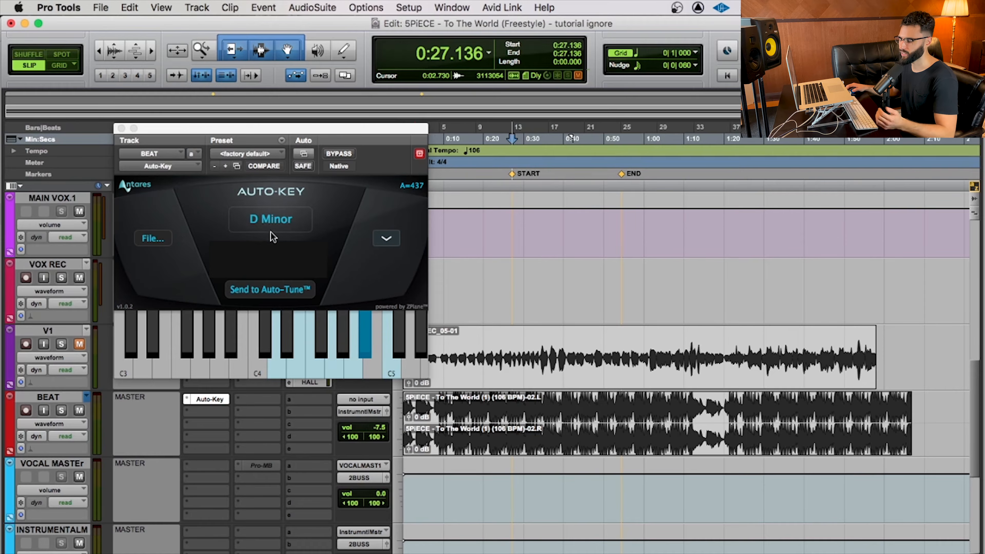
{"action": "left_click", "coordinate": [270, 222]}
{"action": "key", "text": "space"}
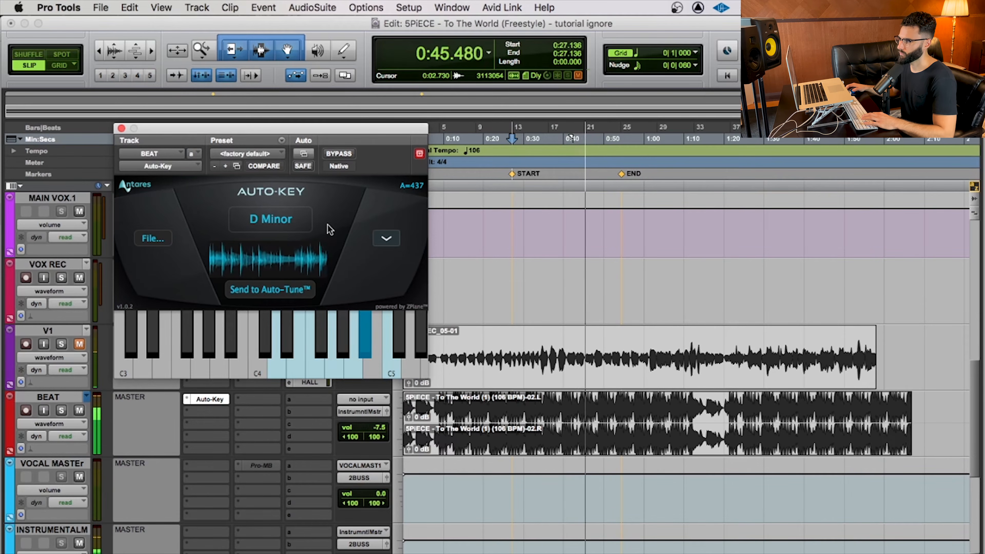
{"action": "key", "text": "space"}
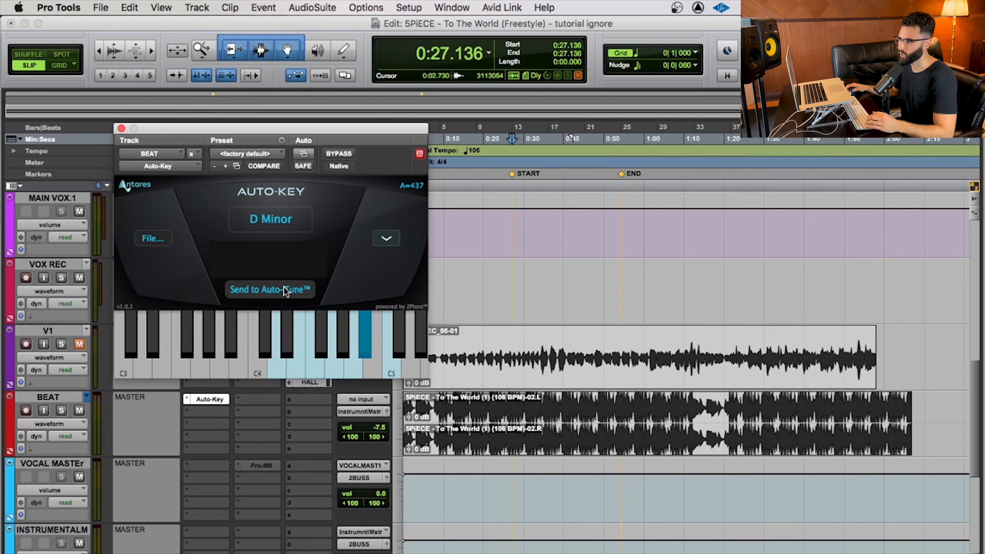
{"action": "left_click", "coordinate": [122, 128]}
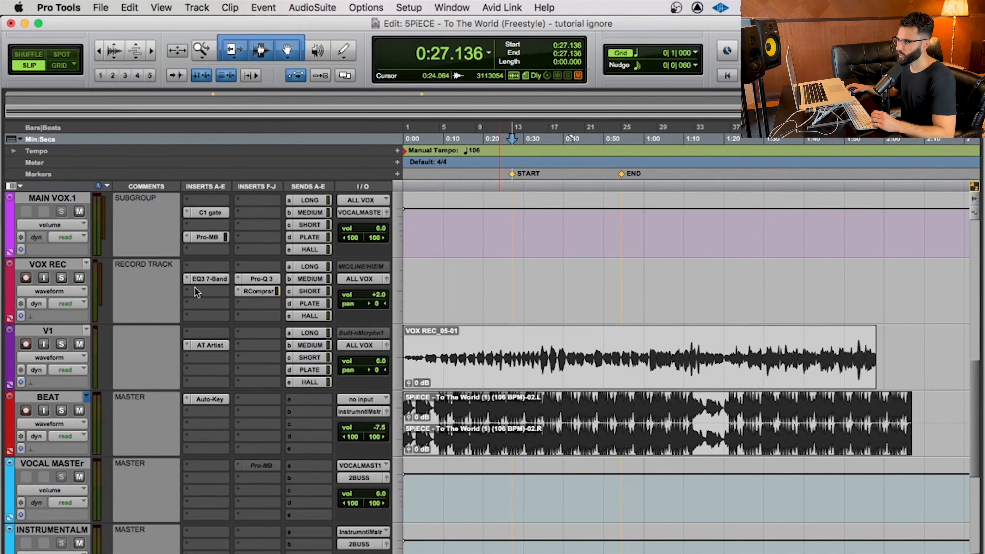
Open Auto-Tune Artist on the V1 track and review its key and input type options, keeping D and Alto/Tenor.
{"action": "left_click", "coordinate": [209, 345]}
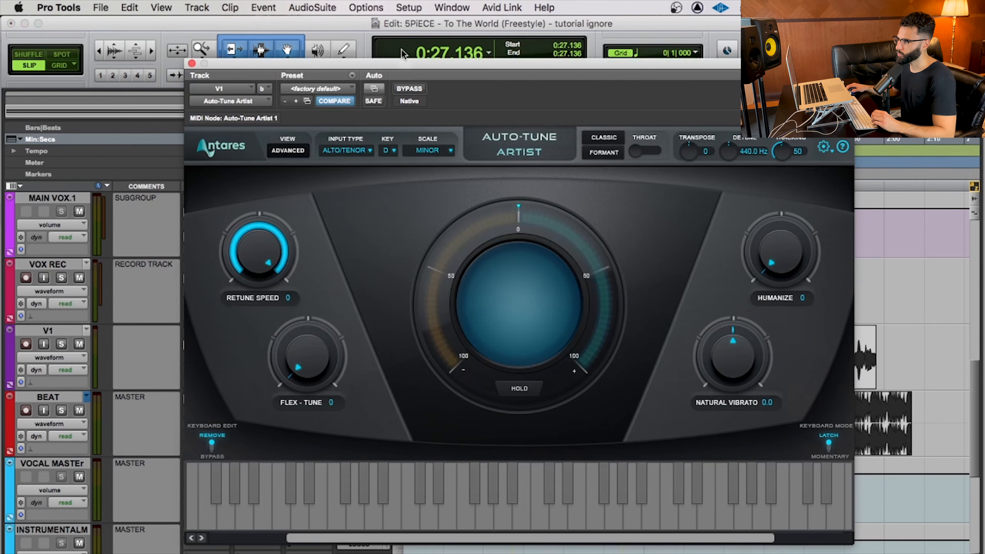
{"action": "left_click_drag", "start_coordinate": [407, 68], "coordinate": [459, 78]}
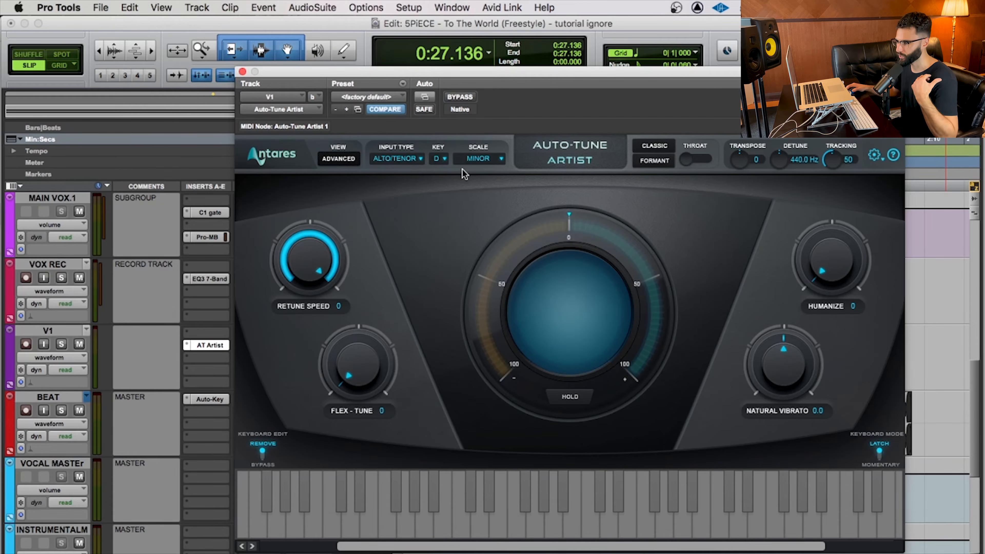
{"action": "left_click", "coordinate": [442, 163]}
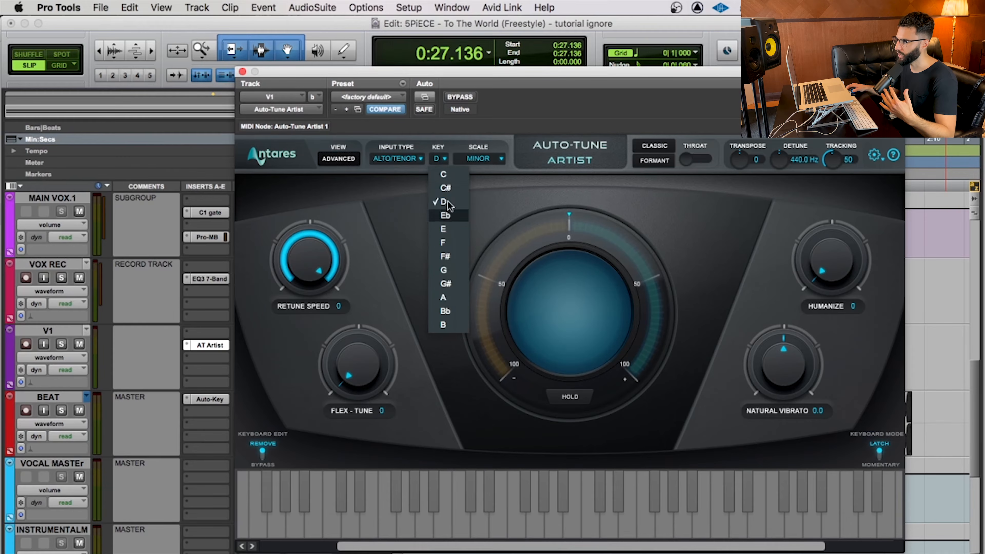
{"action": "left_click", "coordinate": [497, 202]}
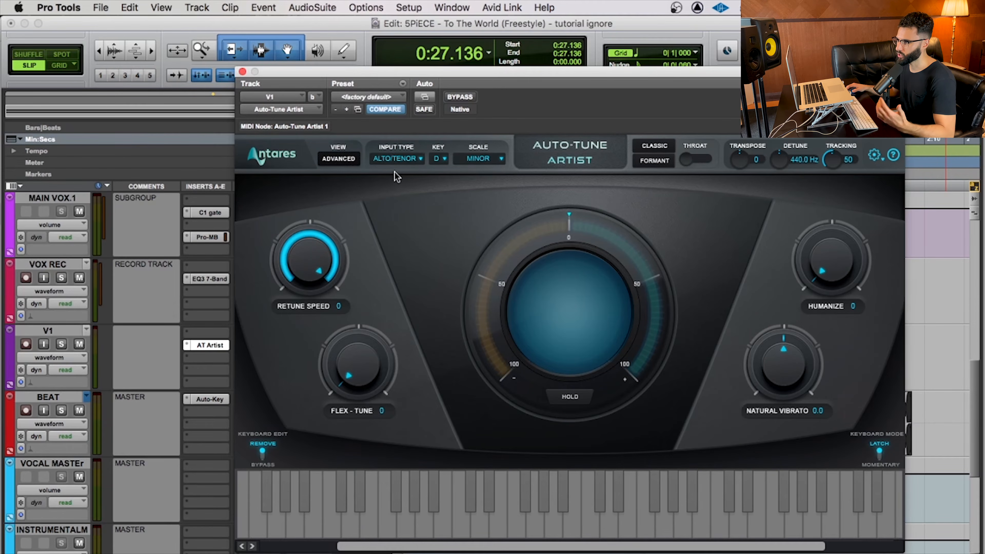
{"action": "left_click", "coordinate": [399, 159]}
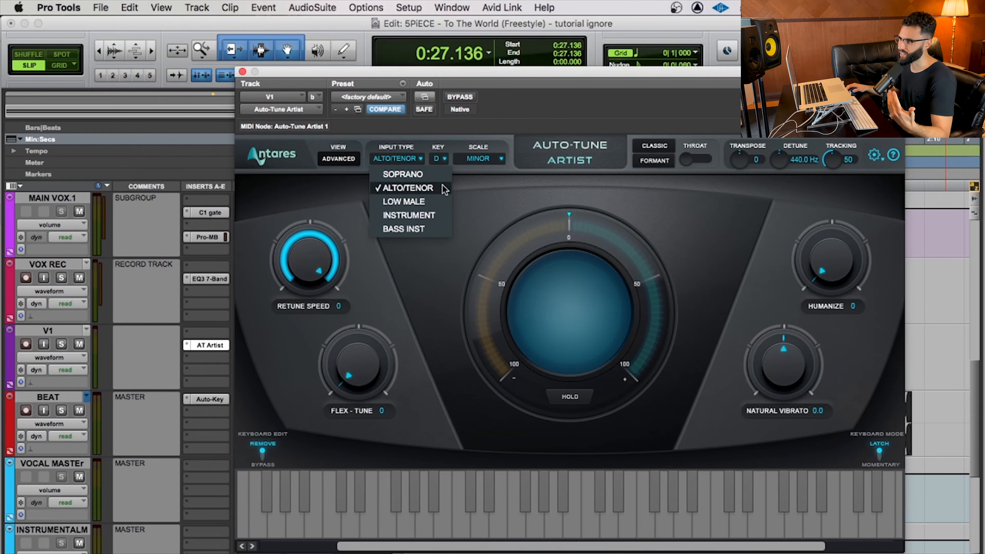
{"action": "left_click", "coordinate": [499, 189]}
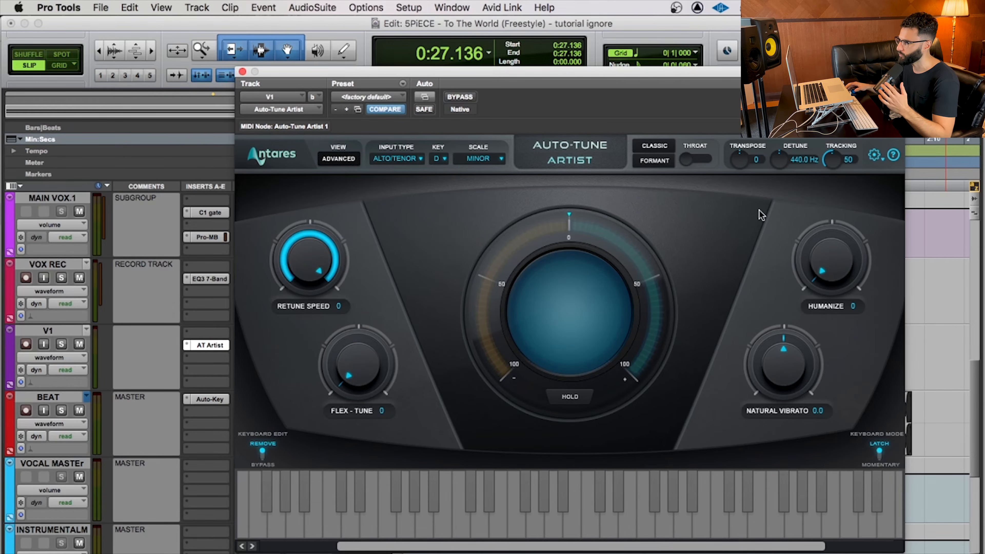
Try a Tracking value of 64 in Auto-Tune Artist and restore the default.
{"action": "left_click_drag", "start_coordinate": [826, 162], "coordinate": [830, 170]}
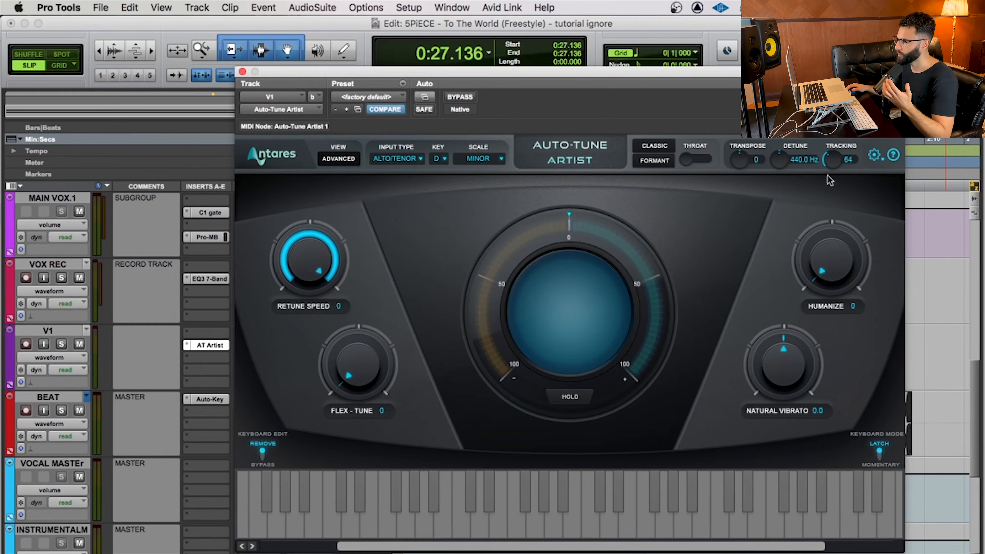
{"action": "left_click", "coordinate": [829, 161], "text": "alt"}
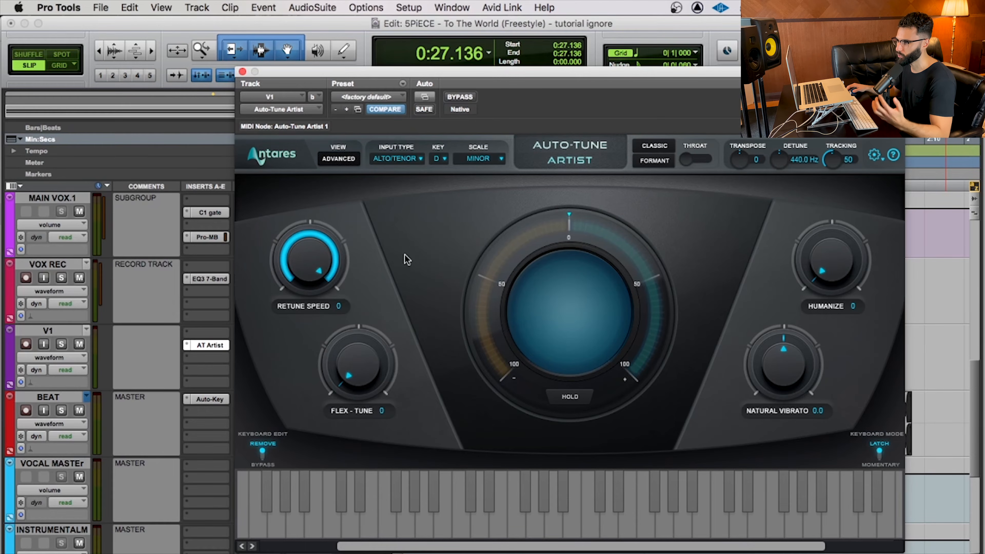
Try Retune Speed values of 51 and 63 in Auto-Tune Artist and return the control to 0.
{"action": "mouse_move", "coordinate": [311, 261]}
{"action": "left_mouse_down"}
{"action": "mouse_move", "coordinate": [316, 332]}
{"action": "mouse_move", "coordinate": [326, 253]}
{"action": "mouse_move", "coordinate": [323, 267]}
{"action": "left_mouse_up"}
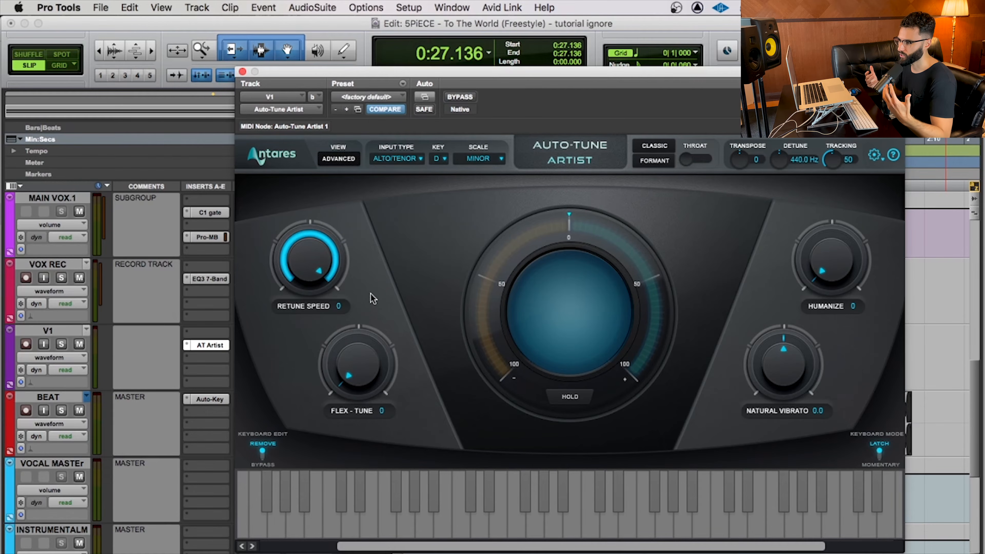
{"action": "left_click_drag", "start_coordinate": [319, 271], "coordinate": [323, 333]}
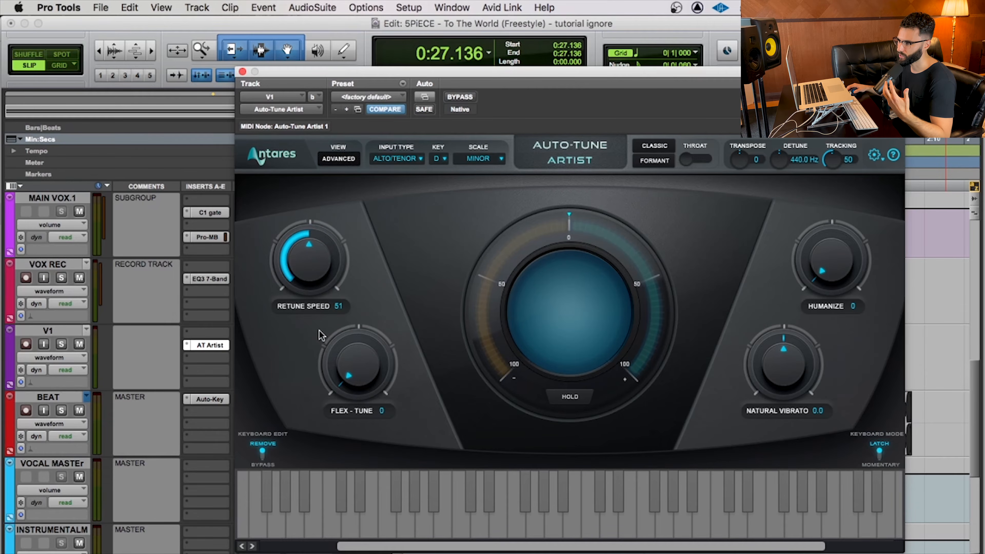
{"action": "left_click_drag", "start_coordinate": [309, 269], "coordinate": [310, 276]}
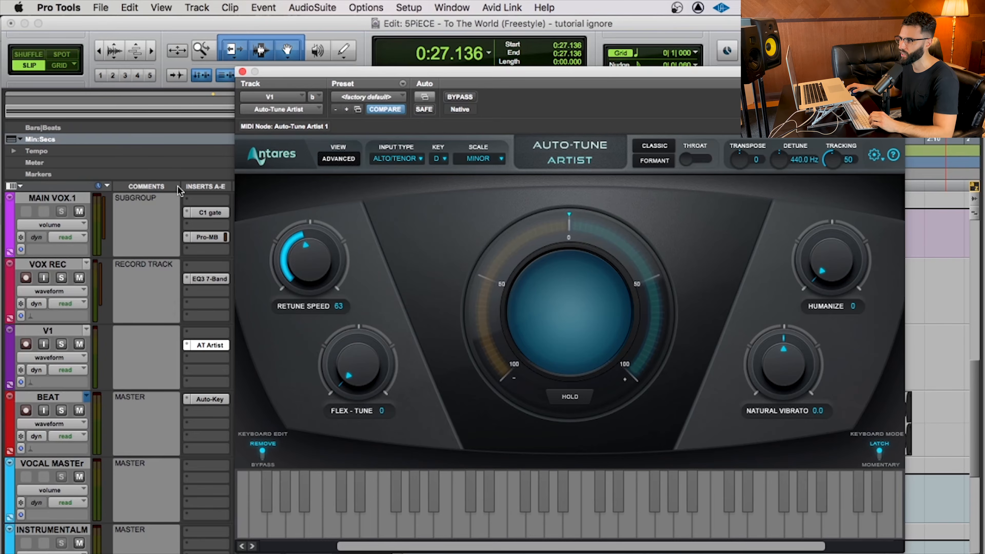
{"action": "left_click_drag", "start_coordinate": [294, 249], "coordinate": [322, 161]}
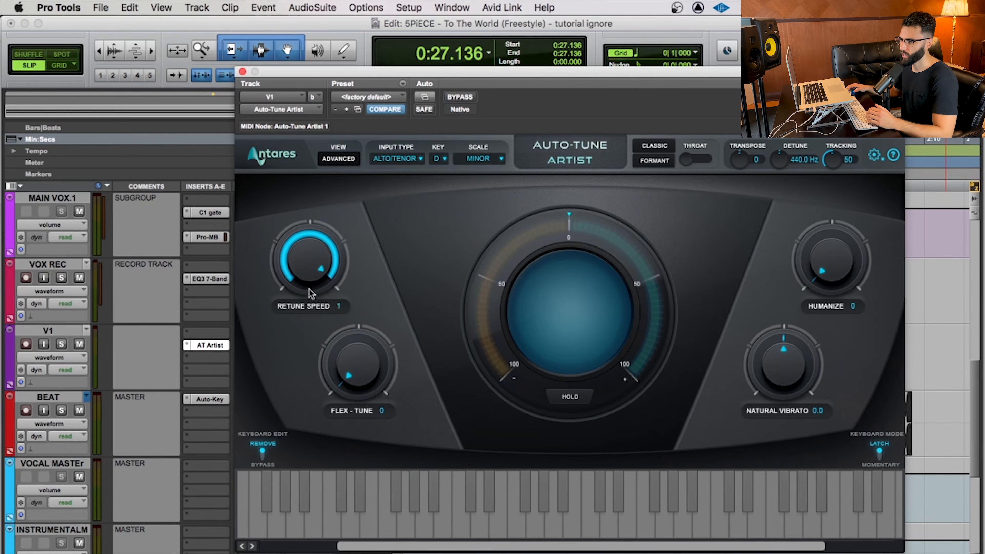
{"action": "left_click_drag", "start_coordinate": [312, 295], "coordinate": [310, 256]}
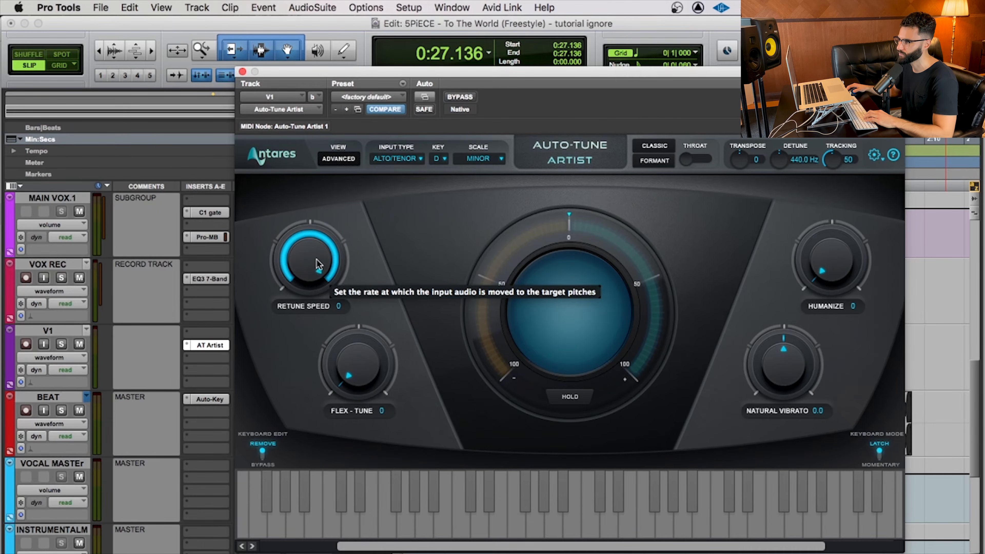
Play the tuned vocal with the beat from the START marker to audition the Retune Speed effect.
{"action": "key", "text": "space"}
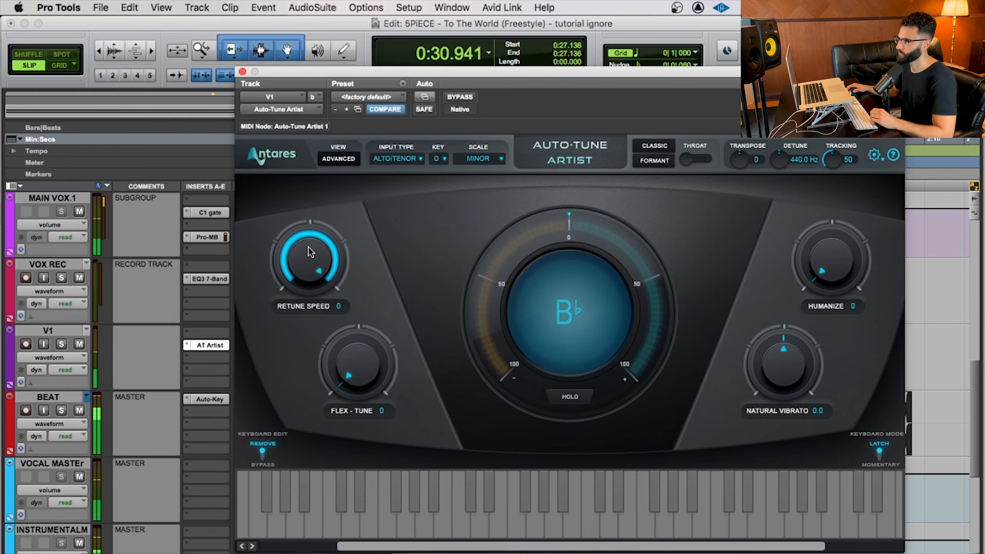
{"action": "mouse_move", "coordinate": [309, 254]}
{"action": "left_mouse_down"}
{"action": "mouse_move", "coordinate": [304, 323]}
{"action": "mouse_move", "coordinate": [316, 265]}
{"action": "left_mouse_up"}
{"action": "key", "text": "space"}
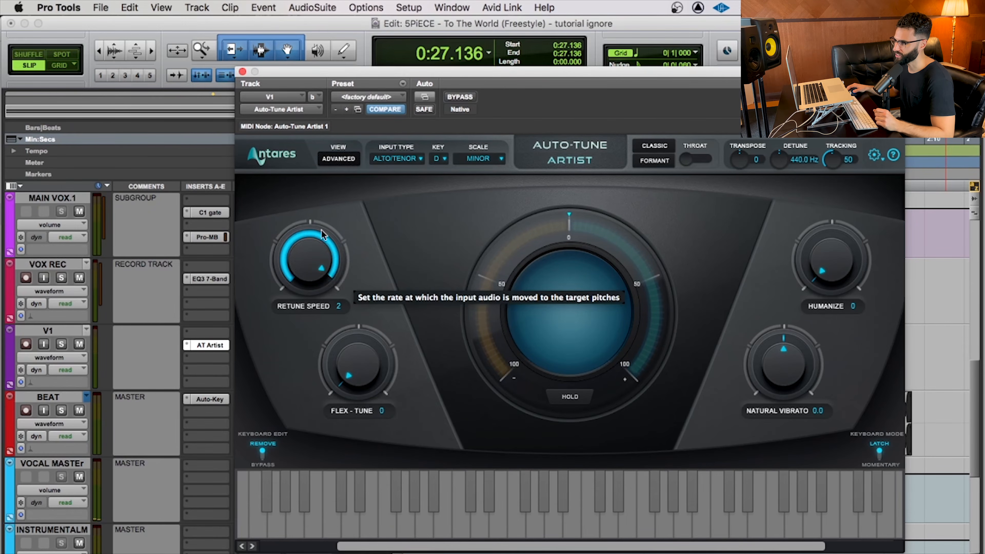
Return Retune Speed to 0, try a slow value of 145 and lower it again.
{"action": "mouse_move", "coordinate": [311, 258]}
{"action": "left_mouse_down"}
{"action": "mouse_move", "coordinate": [317, 315]}
{"action": "mouse_move", "coordinate": [322, 258]}
{"action": "left_mouse_up"}
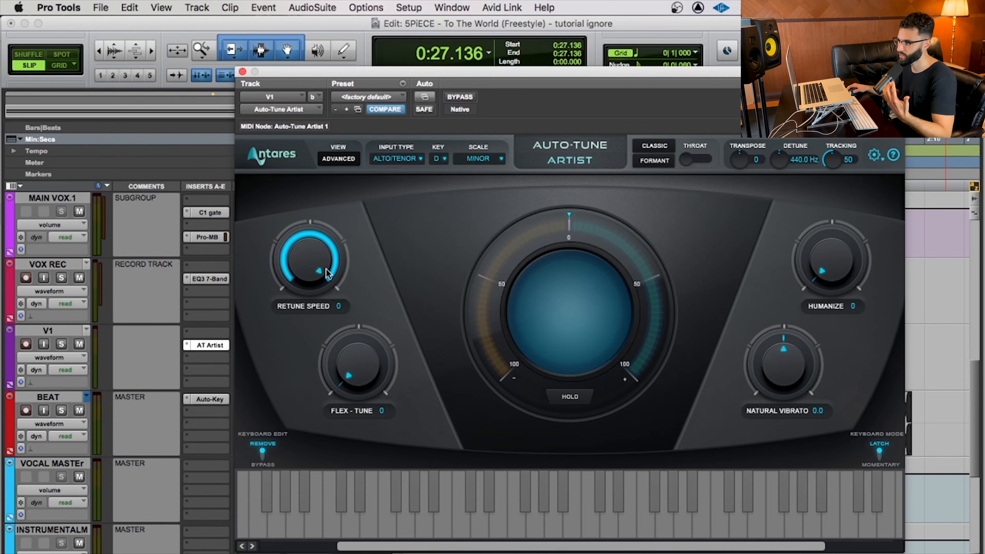
{"action": "mouse_move", "coordinate": [314, 252]}
{"action": "left_mouse_down"}
{"action": "mouse_move", "coordinate": [306, 380]}
{"action": "mouse_move", "coordinate": [307, 259]}
{"action": "left_mouse_up"}
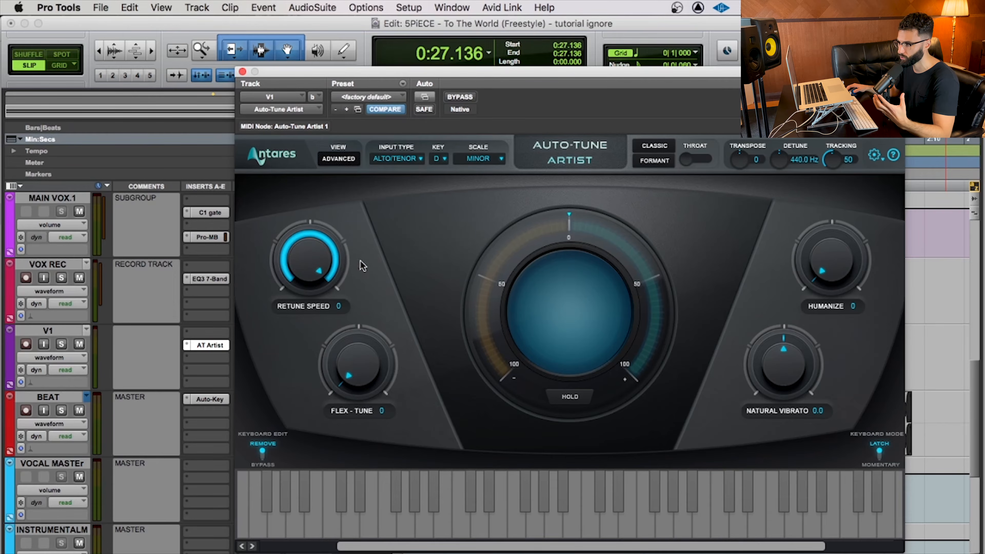
{"action": "left_click_drag", "start_coordinate": [326, 265], "coordinate": [330, 395]}
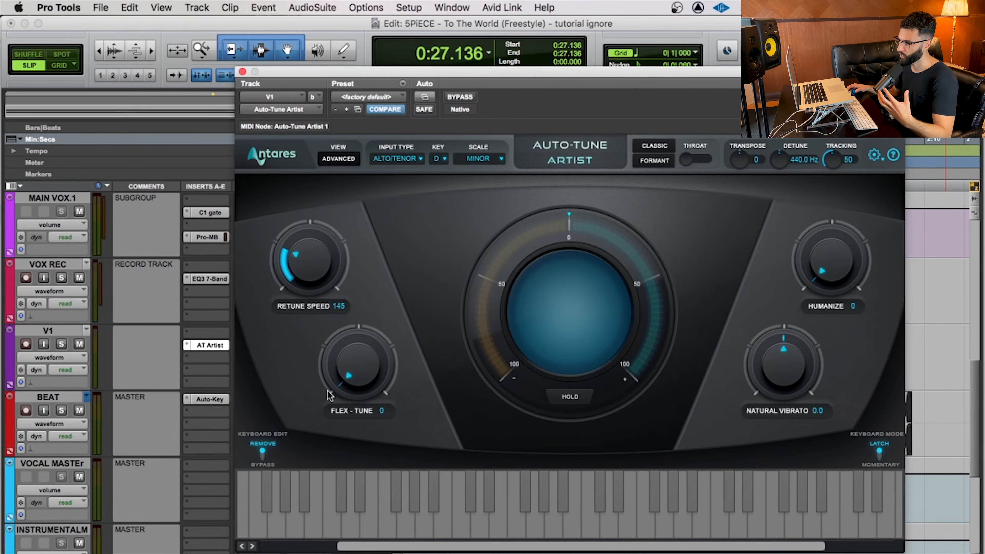
{"action": "left_click_drag", "start_coordinate": [325, 275], "coordinate": [336, 106]}
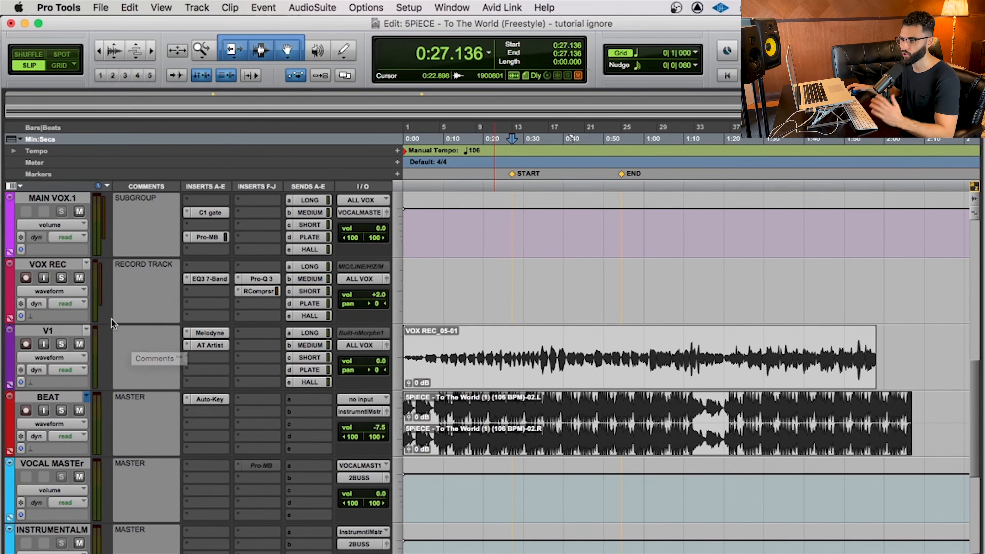
Open Melodyne on the V1 track with the playback position at the START marker.
{"action": "left_click", "coordinate": [216, 333]}
{"action": "left_click_drag", "start_coordinate": [406, 68], "coordinate": [403, 284]}
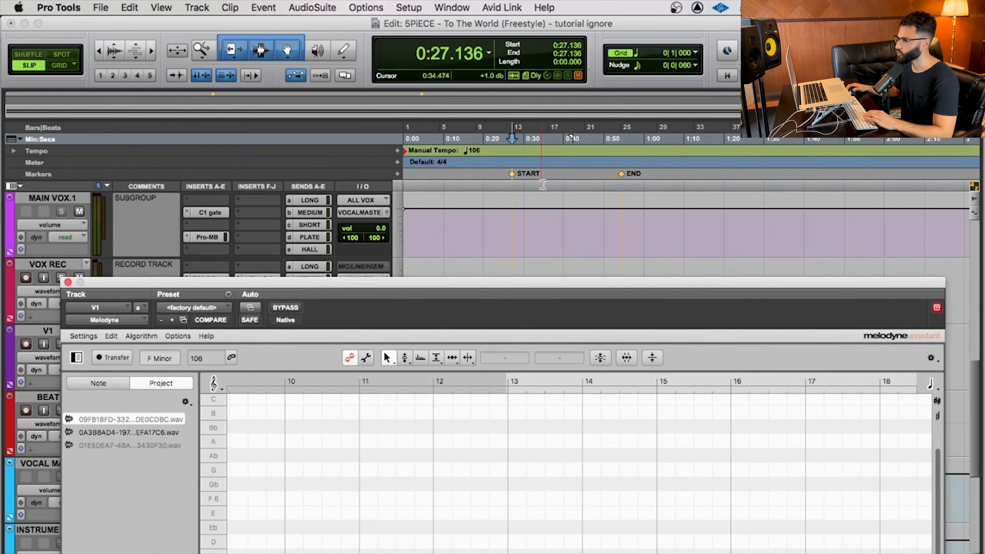
{"action": "left_click", "coordinate": [515, 179]}
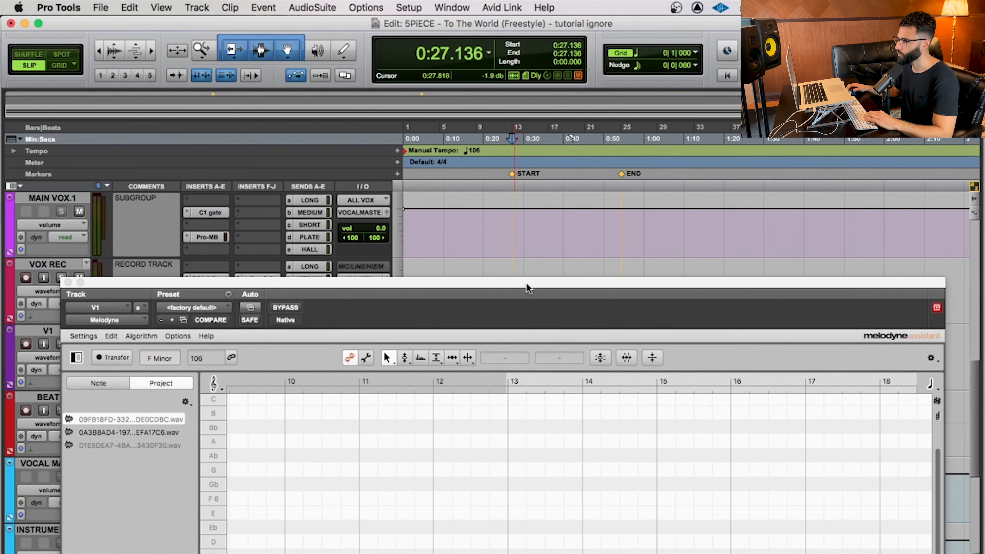
{"action": "left_click_drag", "start_coordinate": [528, 288], "coordinate": [500, 114]}
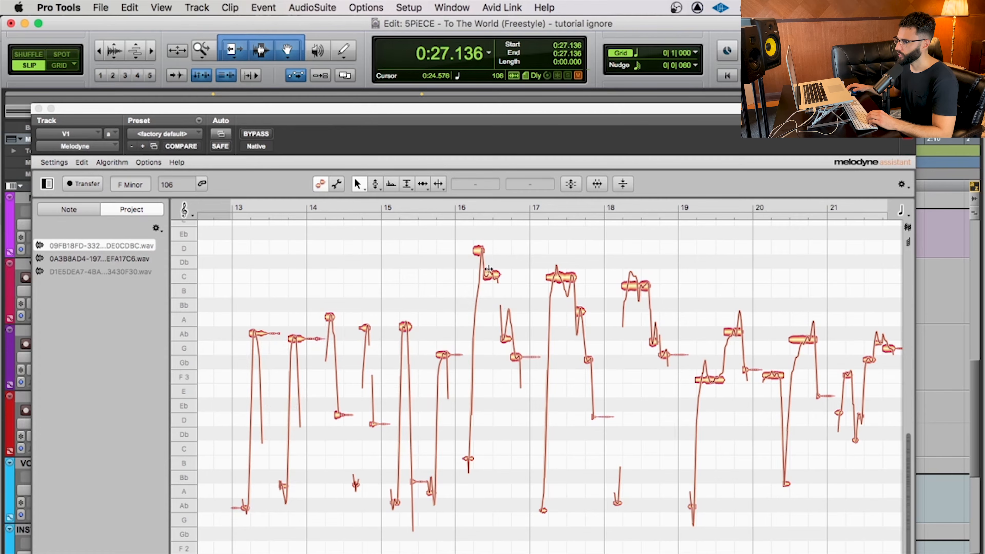
Look over the vocal's notes in Melodyne from bar 13 onward, selecting the Ab 3 note in bar 19.
{"action": "scroll", "coordinate": [543, 292], "scroll_direction": "right", "scroll_amount": 5}
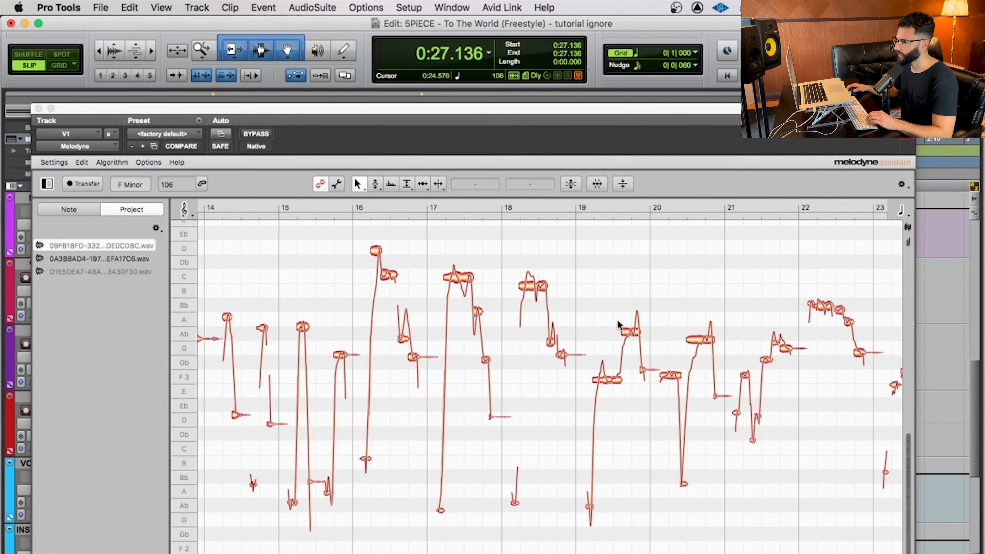
{"action": "mouse_move", "coordinate": [634, 332]}
{"action": "left_mouse_down"}
{"action": "mouse_move", "coordinate": [638, 284]}
{"action": "mouse_move", "coordinate": [648, 320]}
{"action": "mouse_move", "coordinate": [643, 285]}
{"action": "mouse_move", "coordinate": [636, 329]}
{"action": "left_mouse_up"}
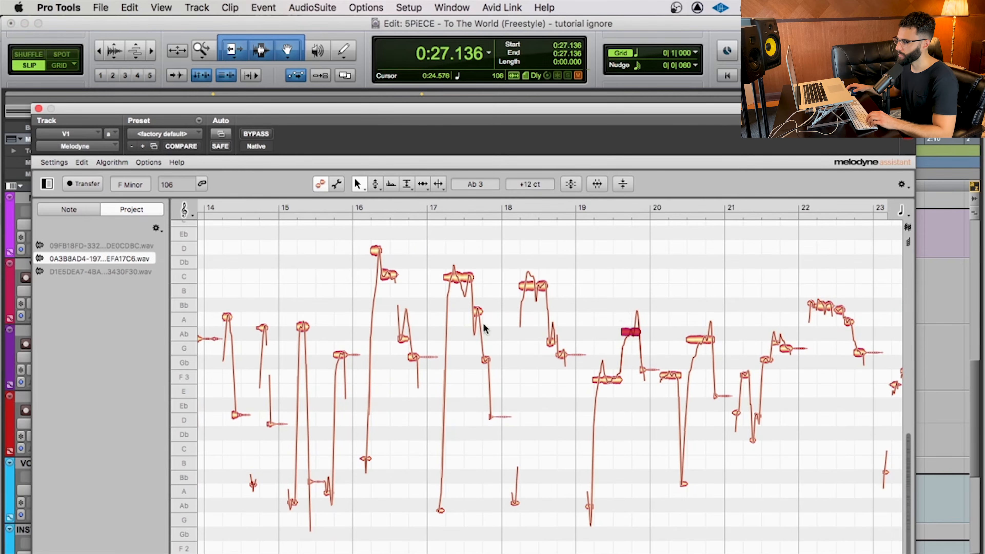
{"action": "left_click_drag", "start_coordinate": [414, 109], "coordinate": [415, 83]}
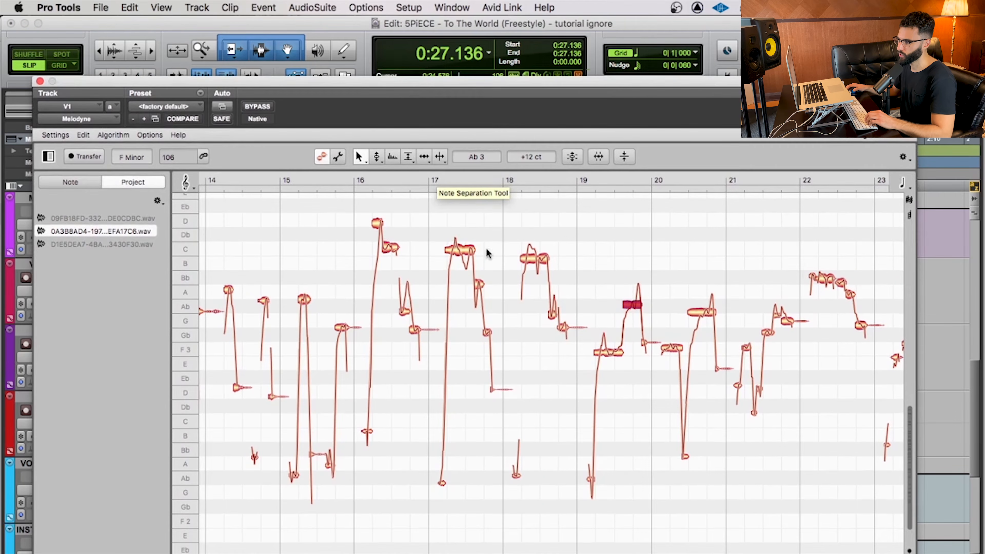
{"action": "scroll", "coordinate": [448, 303], "scroll_direction": "left", "scroll_amount": 3}
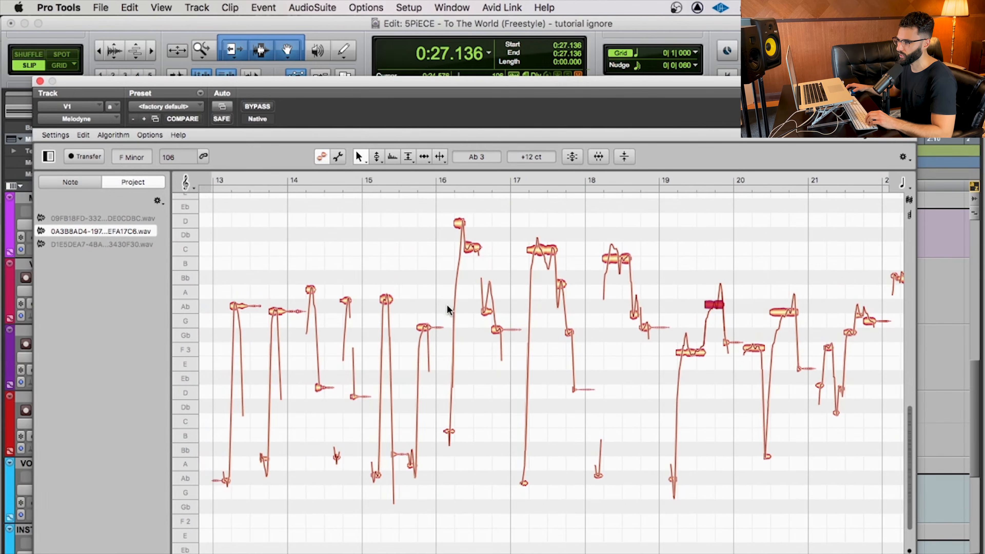
{"action": "scroll", "coordinate": [448, 309], "scroll_direction": "left", "scroll_amount": 2}
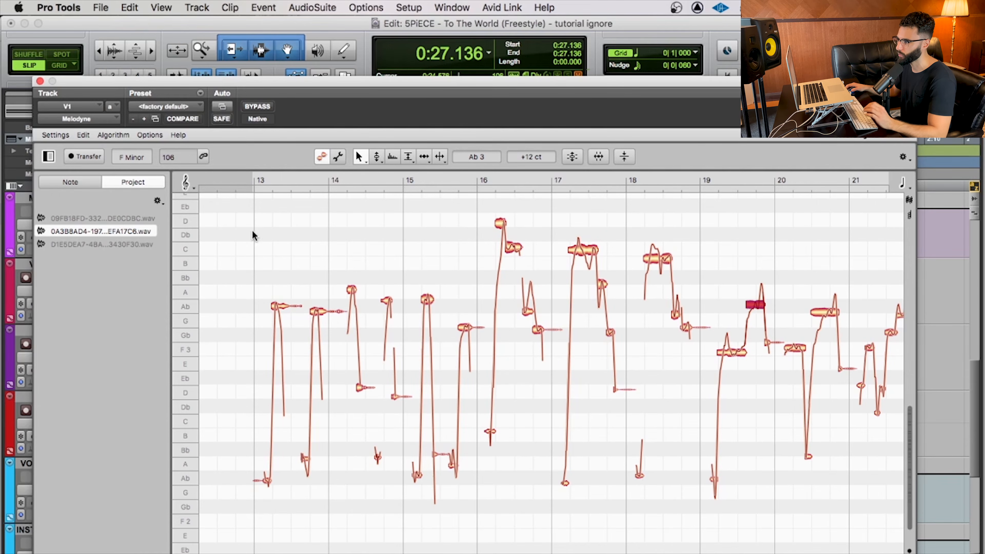
Play the vocal, select the four notes between bars 16 and 17, and replay that phrase several times before clearing the selection.
{"action": "key", "text": "space"}
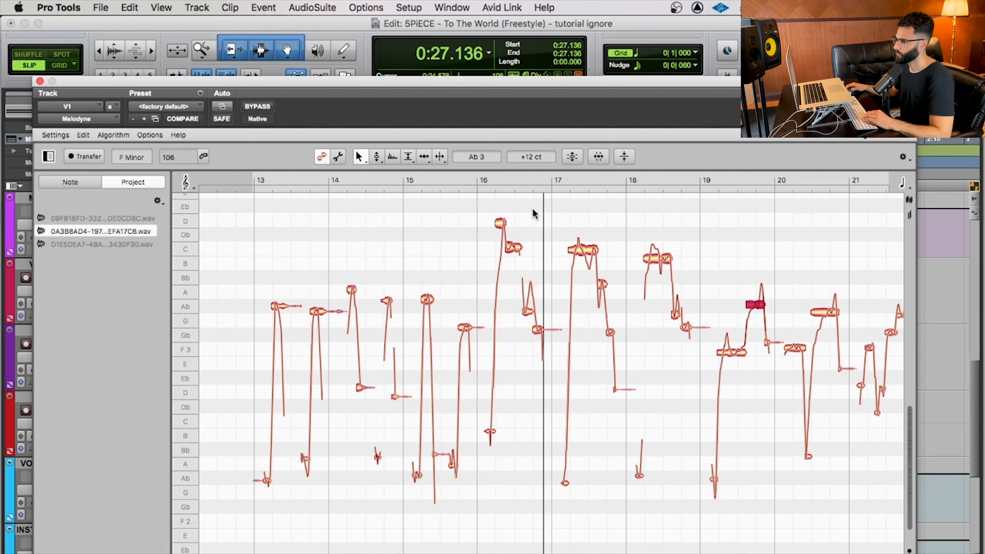
{"action": "left_click_drag", "start_coordinate": [488, 194], "coordinate": [561, 393]}
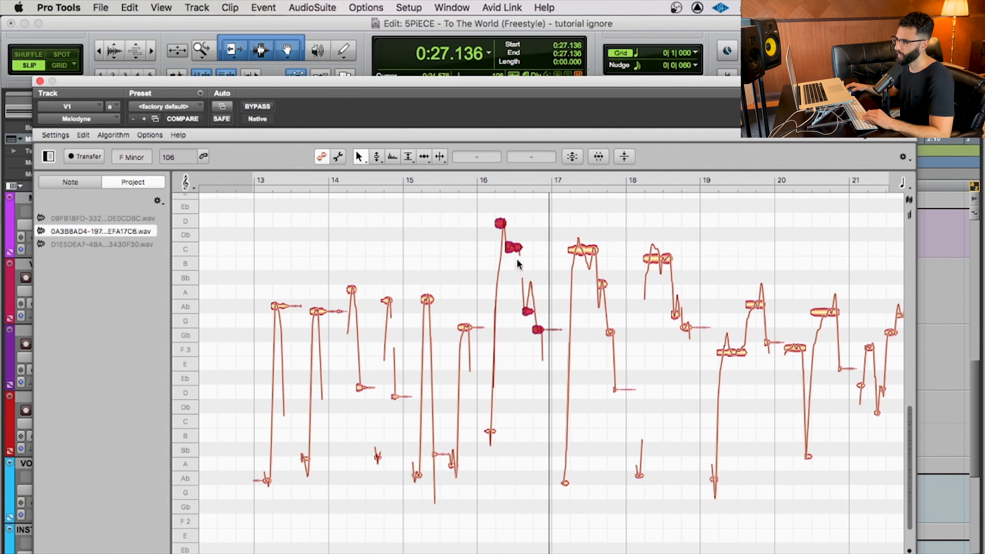
{"action": "left_click", "coordinate": [483, 205]}
{"action": "double_click", "coordinate": [482, 205]}
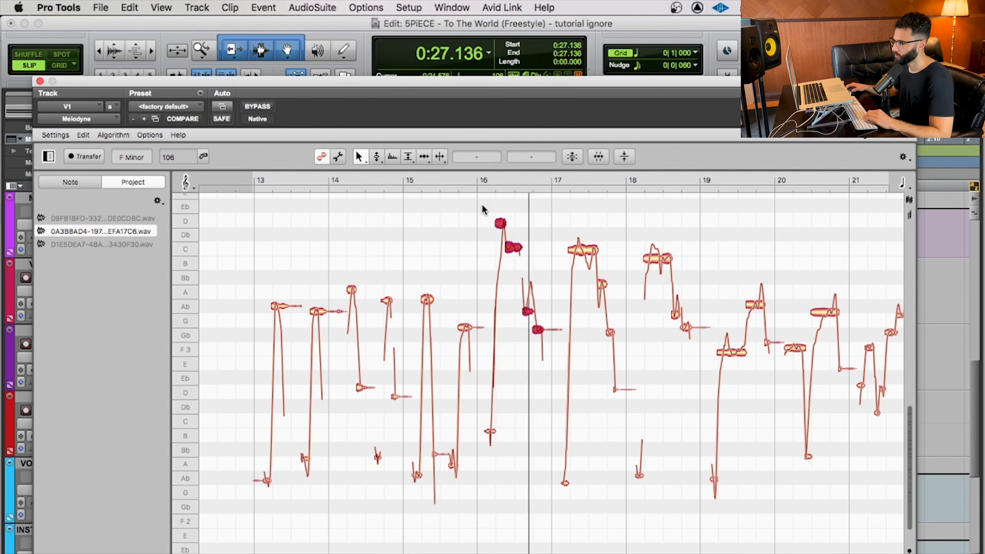
{"action": "left_click", "coordinate": [482, 204]}
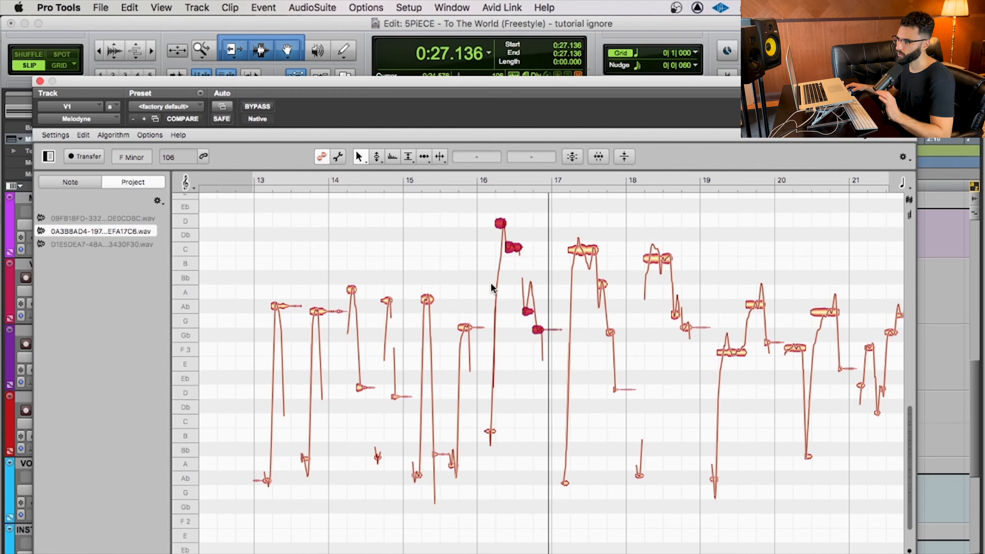
{"action": "left_click", "coordinate": [523, 332]}
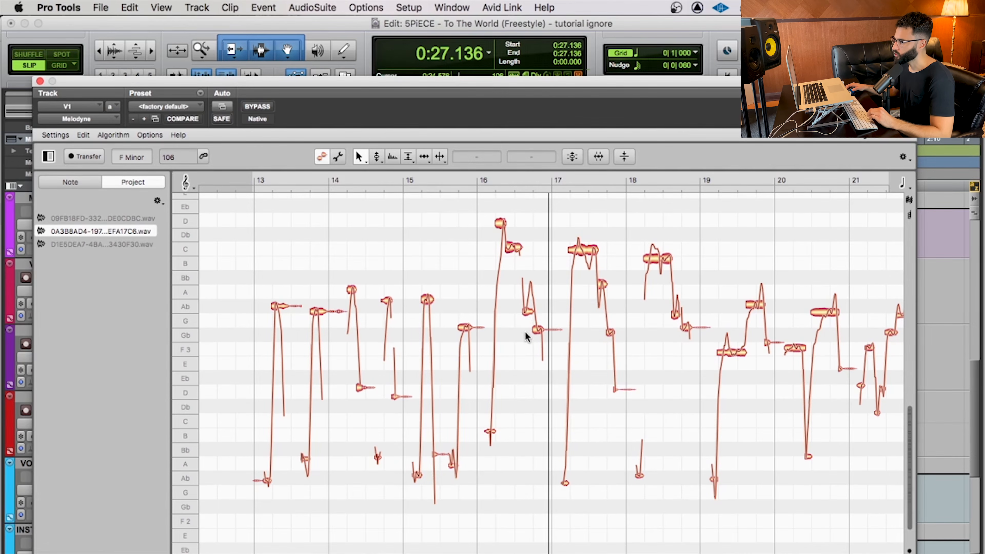
Select the D 4 note in bar 16 and adjust its pitch deviation to 0 ct.
{"action": "left_click", "coordinate": [501, 221]}
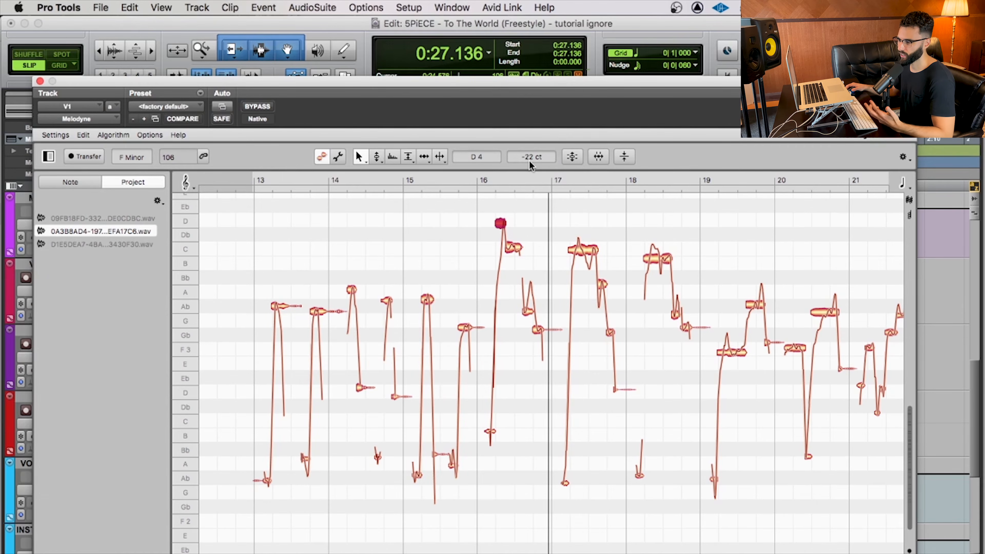
{"action": "left_click_drag", "start_coordinate": [533, 162], "coordinate": [534, 145]}
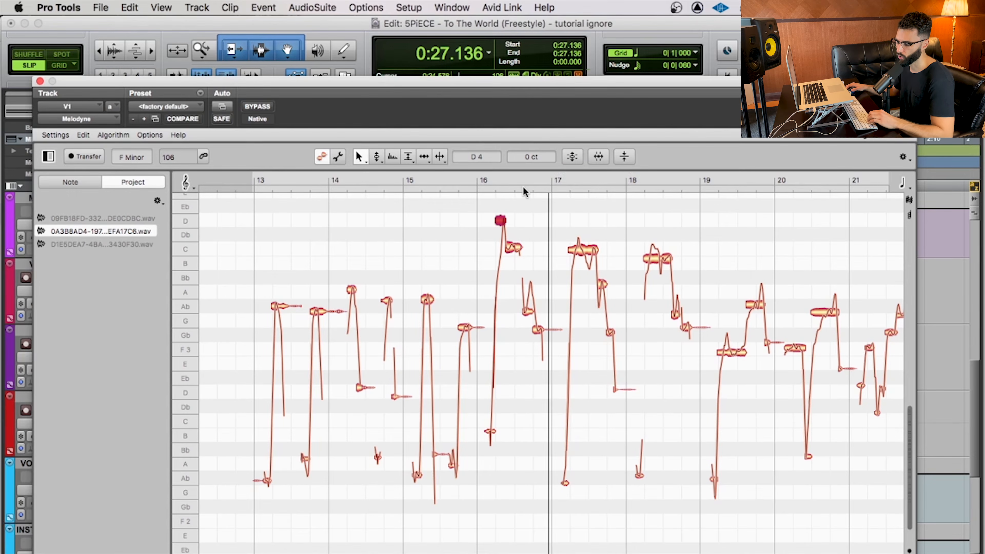
{"action": "left_click_drag", "start_coordinate": [530, 157], "coordinate": [530, 161]}
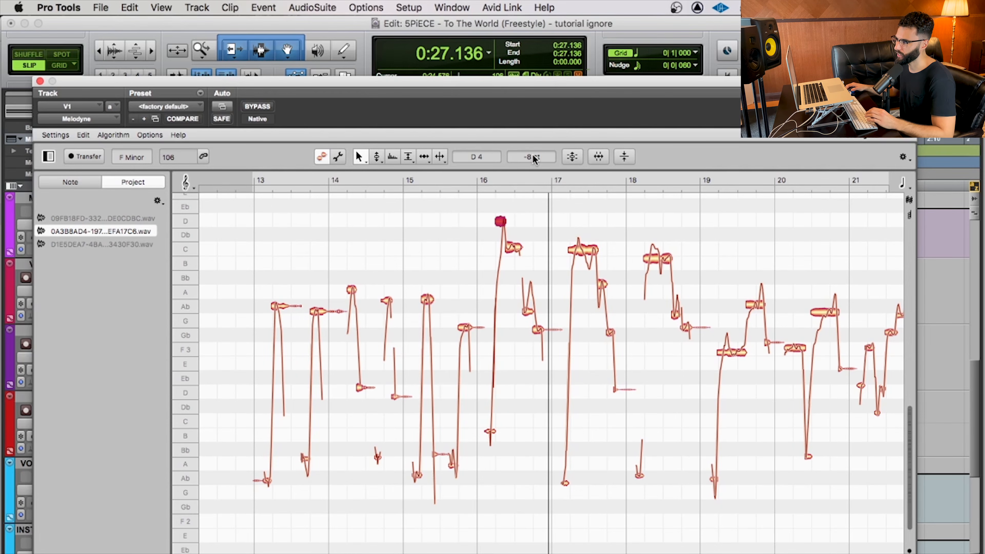
{"action": "left_click_drag", "start_coordinate": [532, 158], "coordinate": [537, 153]}
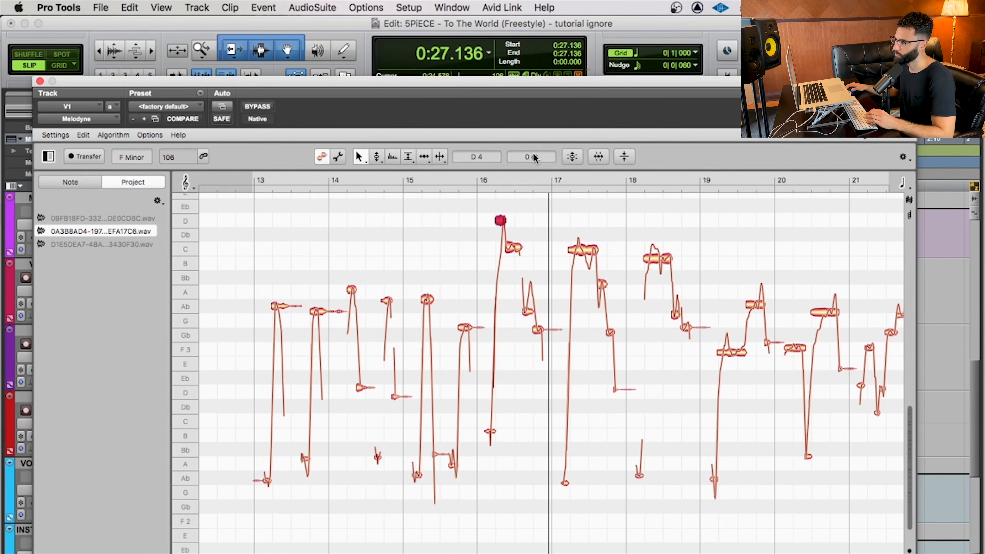
Set the pitch deviation of the C 4 and Ab 3 notes in bar 16 to 0 ct.
{"action": "left_click", "coordinate": [514, 247]}
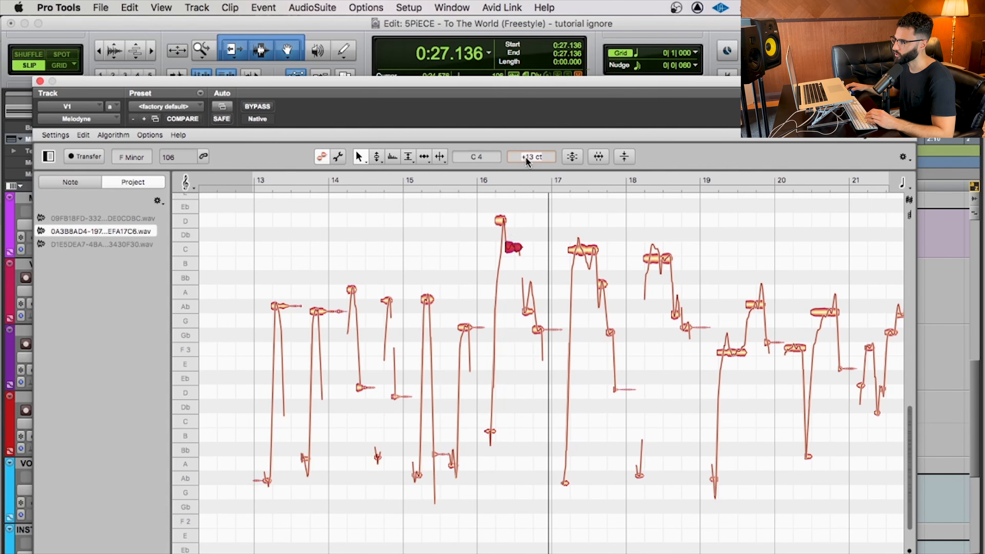
{"action": "left_click", "coordinate": [527, 311]}
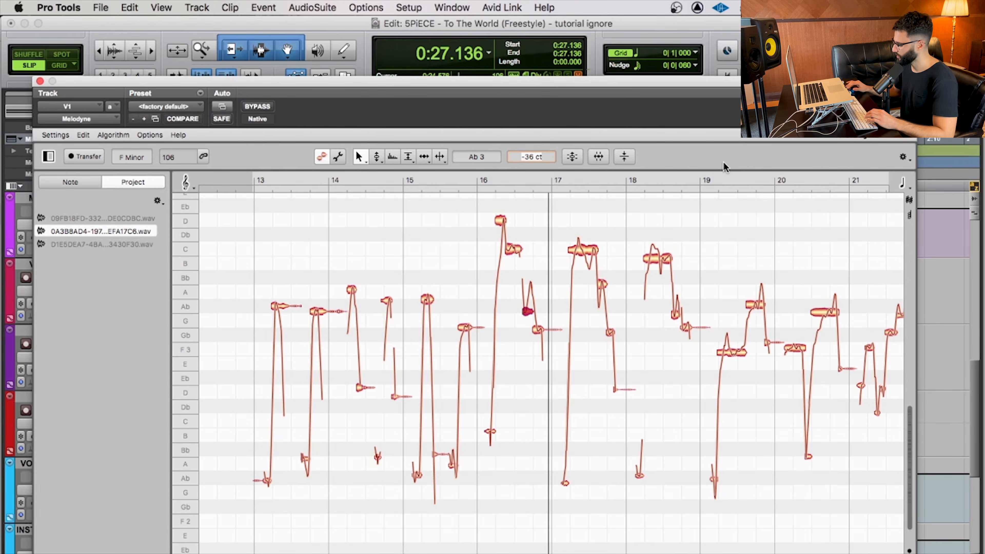
{"action": "type", "text": "0"}
{"action": "key", "text": "Return"}
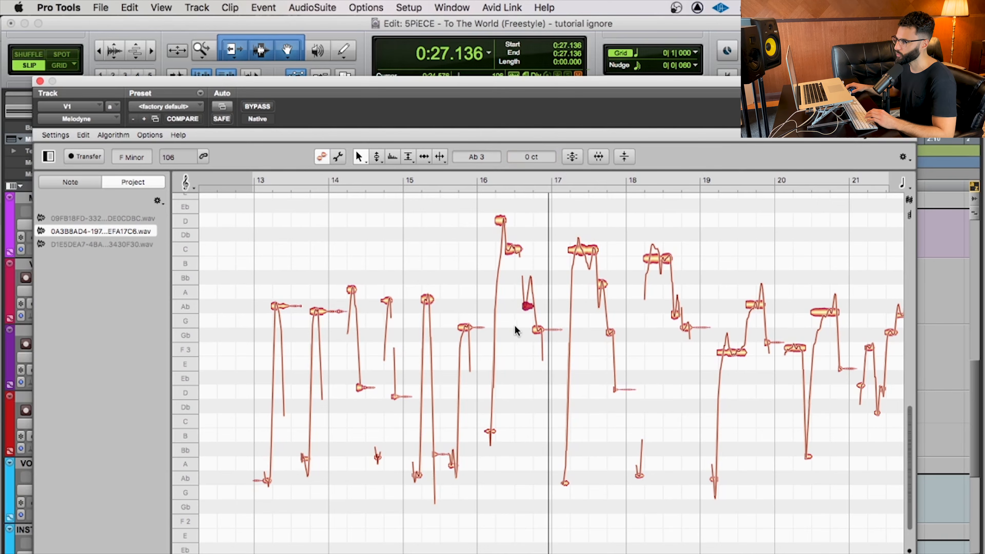
Set the pitch deviation of the Gb 3 note at the end of bar 16 to 0 ct and play the phrase.
{"action": "left_click", "coordinate": [537, 330]}
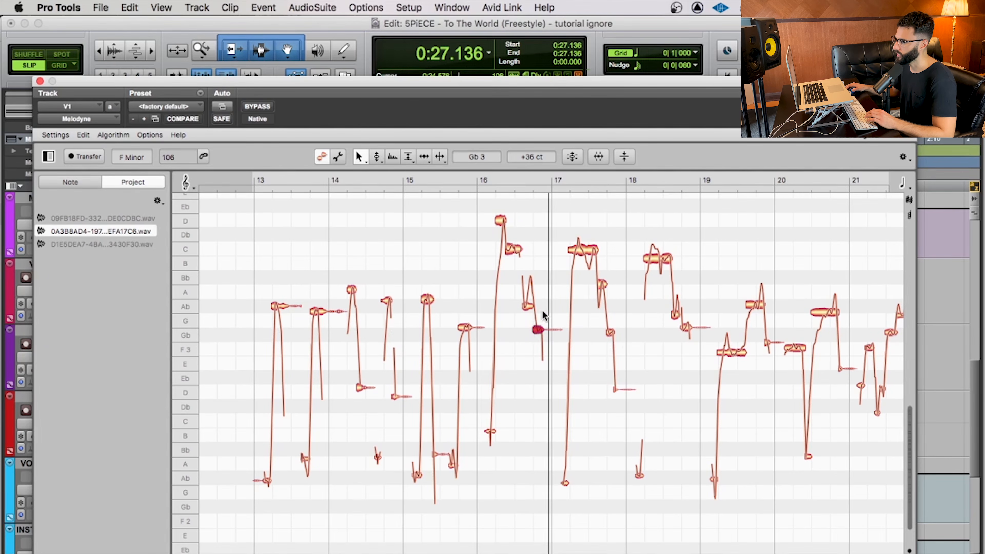
{"action": "type", "text": "0"}
{"action": "key", "text": "Return"}
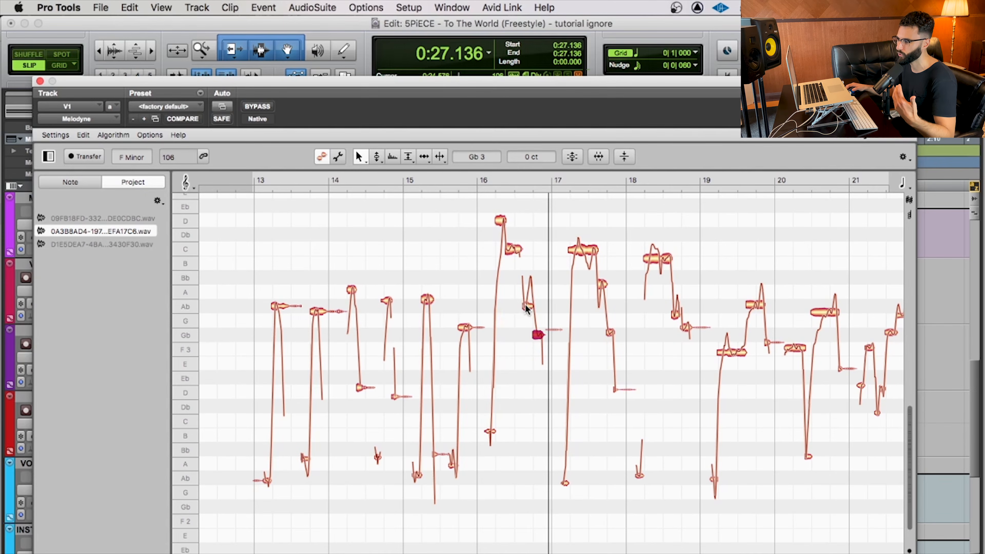
{"action": "left_click", "coordinate": [482, 217]}
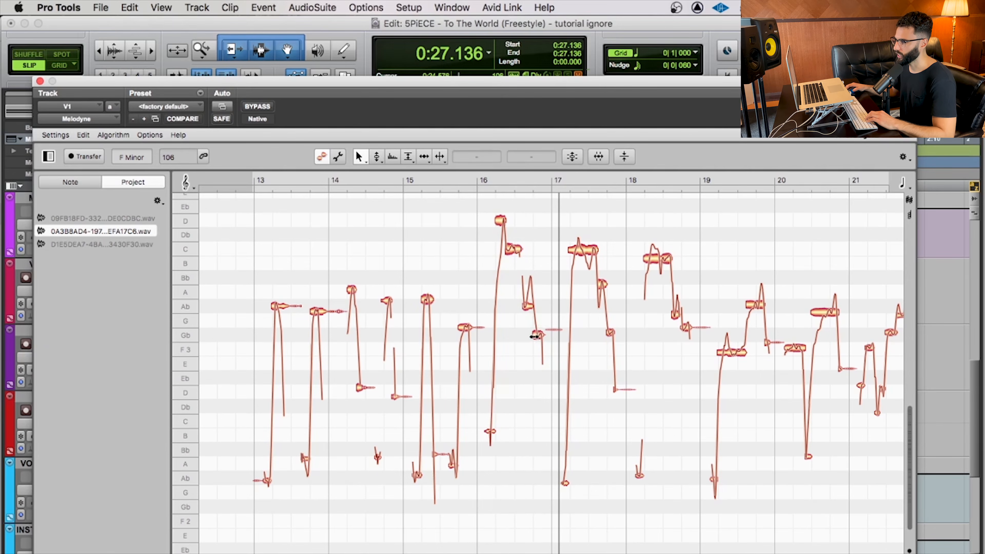
Try the last note of bar 16 at Ab 3, settle it on G 3, and play the phrase to compare.
{"action": "left_click_drag", "start_coordinate": [540, 338], "coordinate": [540, 310]}
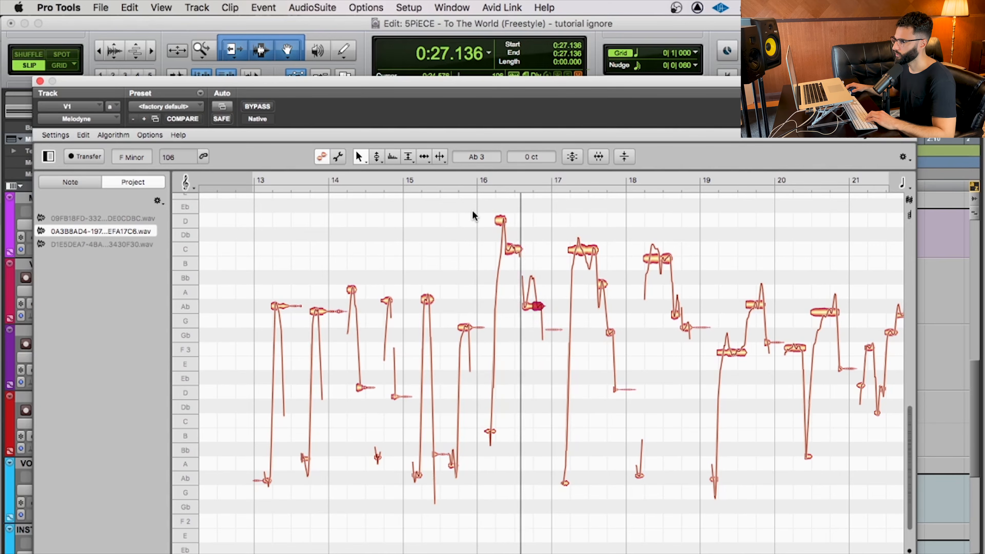
{"action": "left_click_drag", "start_coordinate": [537, 307], "coordinate": [547, 320]}
{"action": "left_click", "coordinate": [477, 204]}
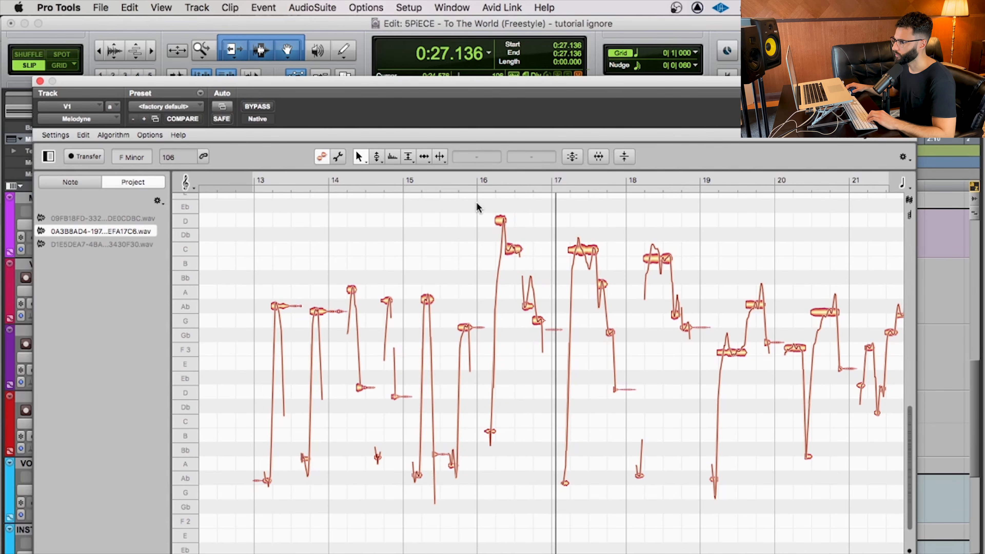
{"action": "key", "text": "space"}
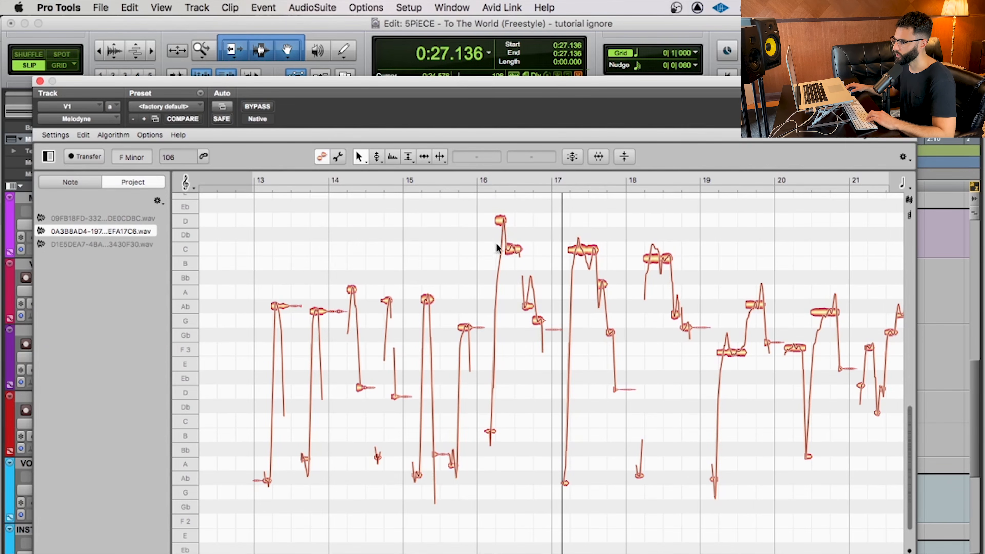
{"action": "key", "text": "space"}
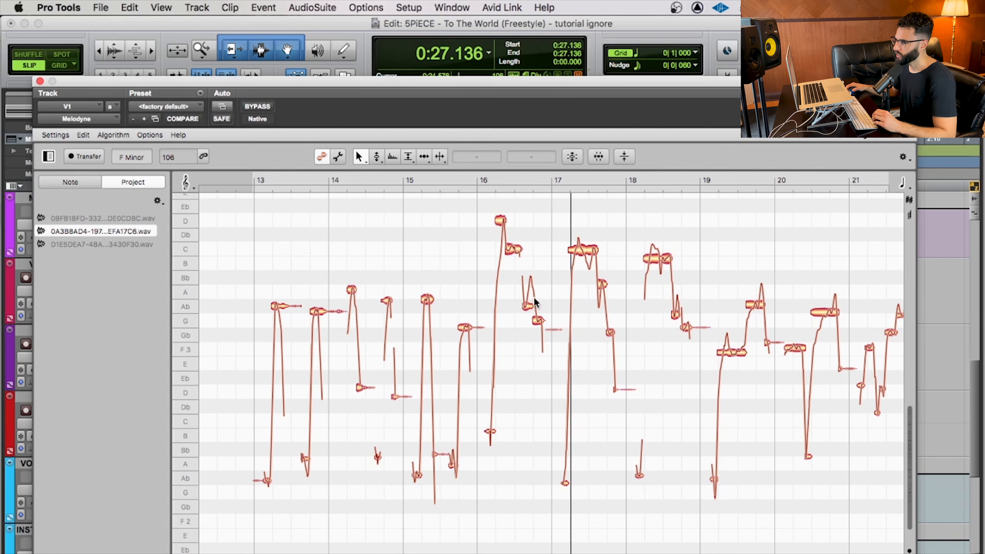
Reduce the pitch modulation of the Ab 3 note in bar 16 to 10% and play the phrase.
{"action": "left_click_drag", "start_coordinate": [514, 283], "coordinate": [539, 328]}
{"action": "left_click", "coordinate": [535, 317]}
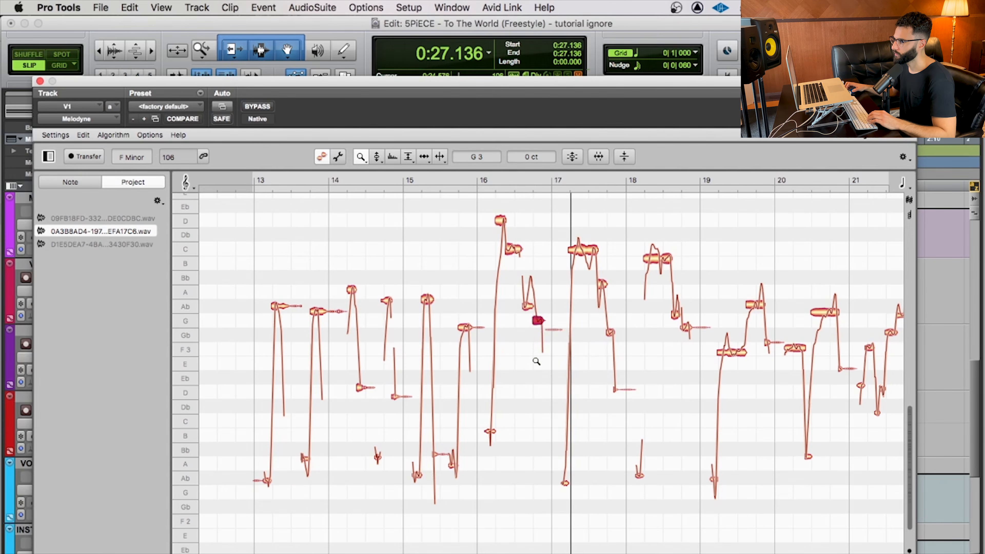
{"action": "left_click_drag", "start_coordinate": [535, 361], "coordinate": [663, 314]}
{"action": "scroll", "coordinate": [507, 274], "scroll_direction": "up", "scroll_amount": 4}
{"action": "left_click", "coordinate": [506, 274]}
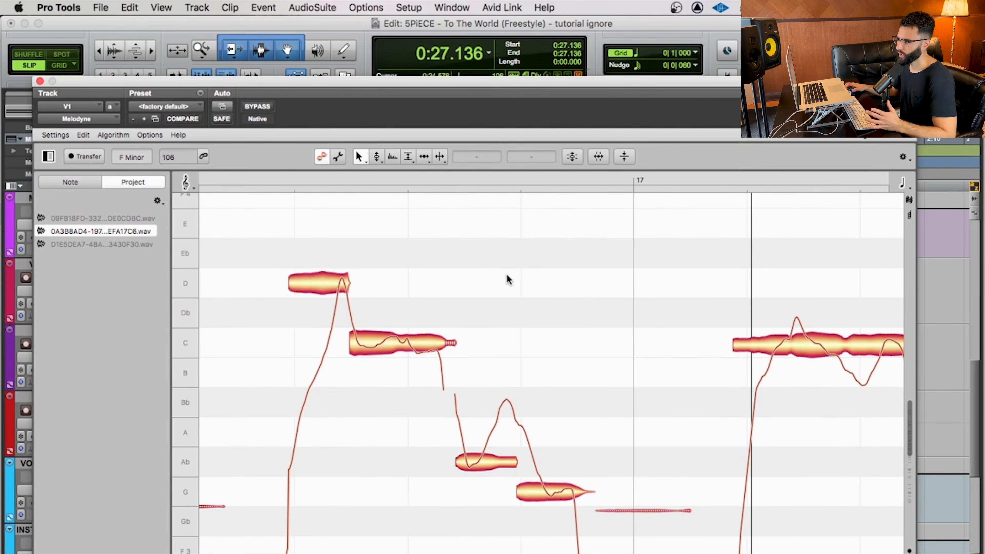
{"action": "right_click", "coordinate": [507, 275]}
{"action": "mouse_move", "coordinate": [523, 277]}
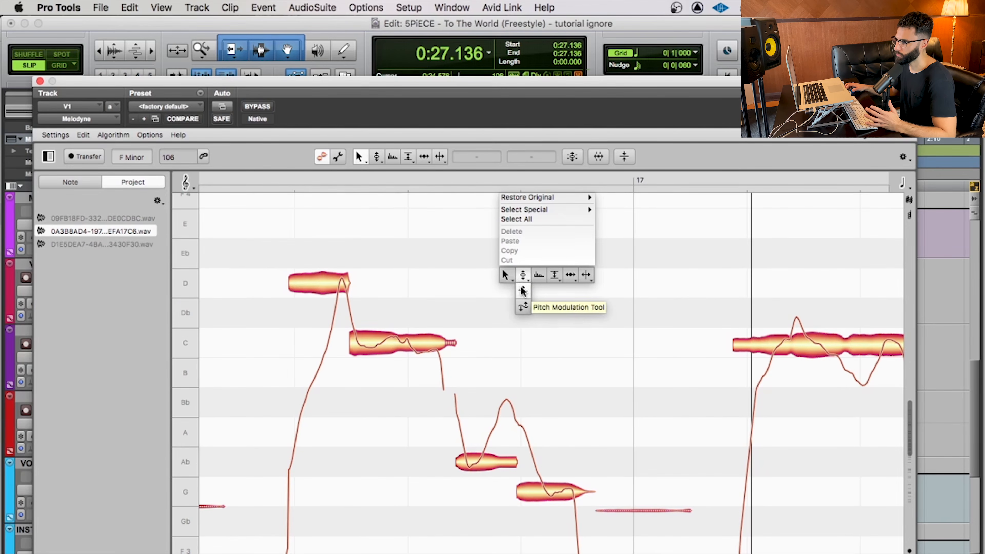
{"action": "left_click", "coordinate": [522, 307]}
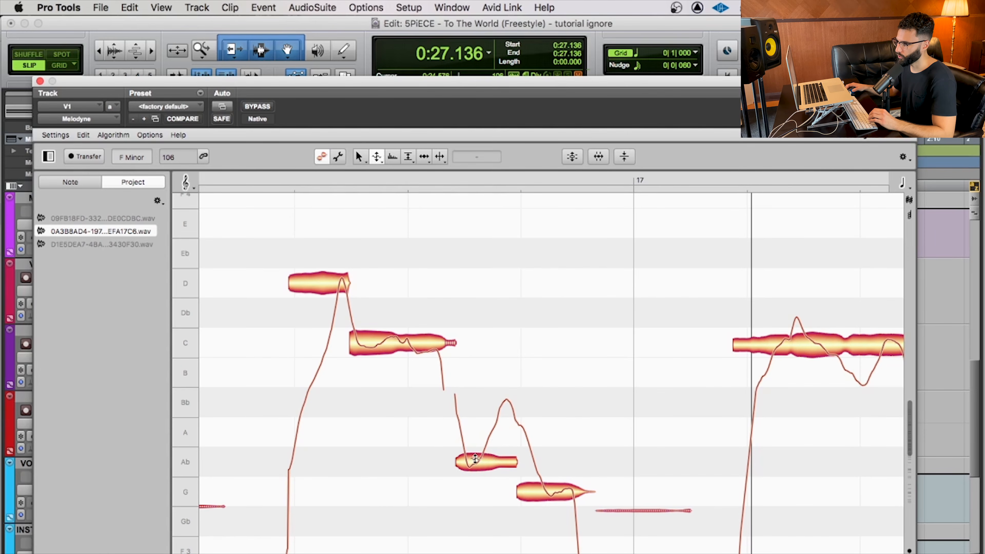
{"action": "left_click_drag", "start_coordinate": [470, 460], "coordinate": [476, 518]}
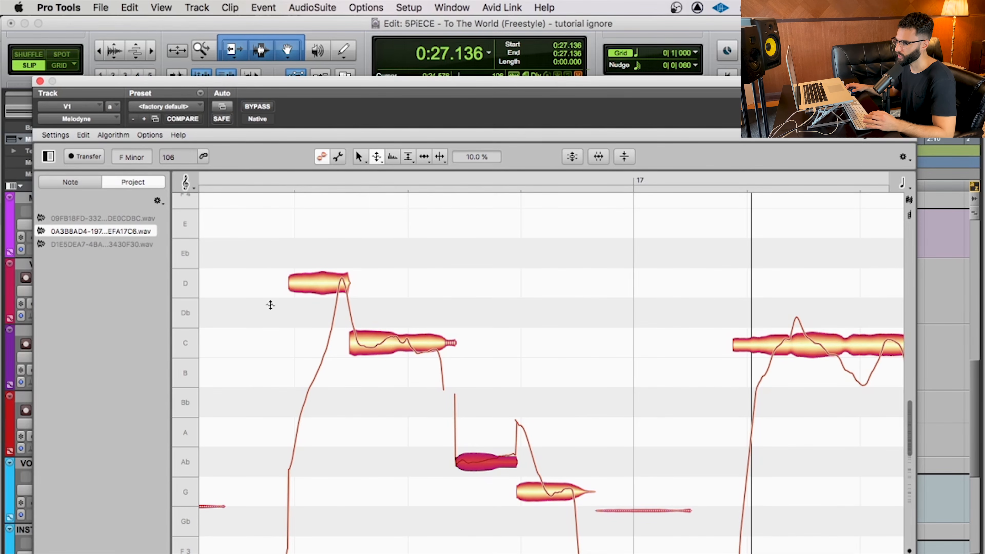
{"action": "key", "text": "space"}
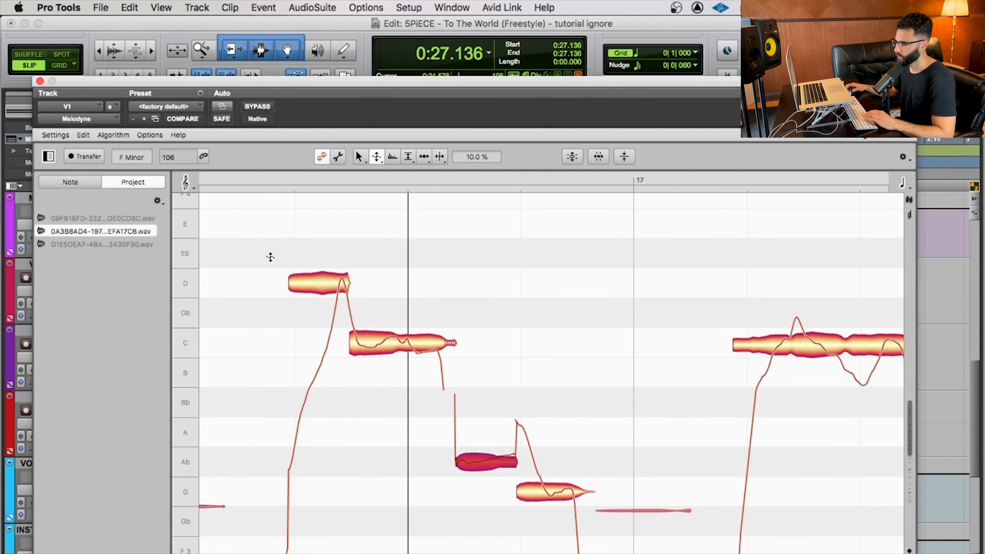
{"action": "key", "text": "space"}
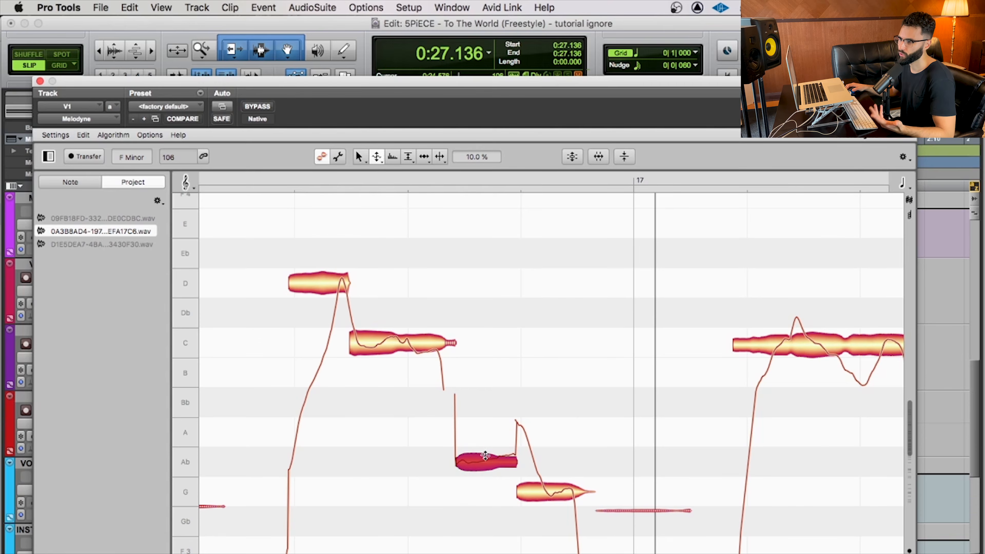
Restore the Ab 3 note's pitch modulation to 100%, try reducing it to 12%, and undo that reduction.
{"action": "left_click_drag", "start_coordinate": [484, 454], "coordinate": [515, 417]}
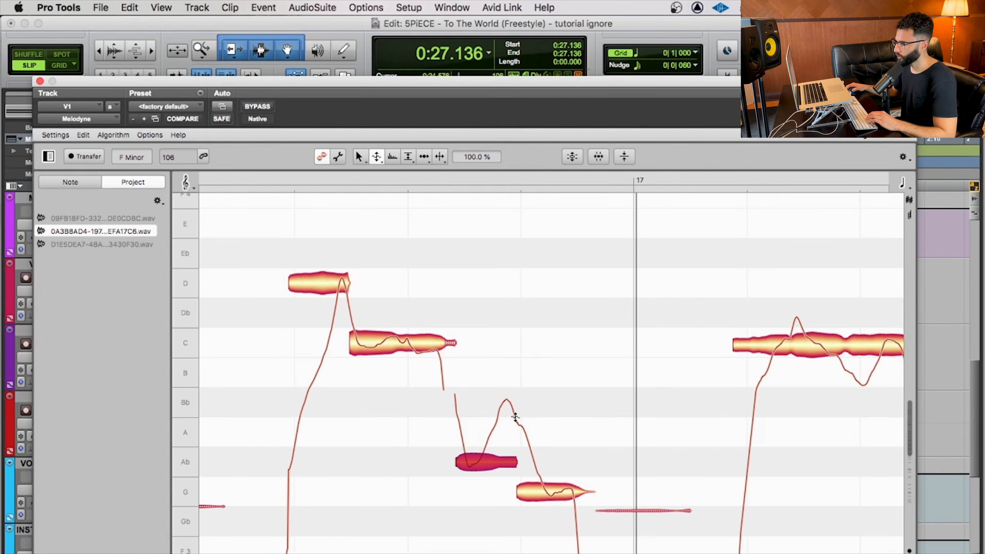
{"action": "left_click", "coordinate": [516, 490]}
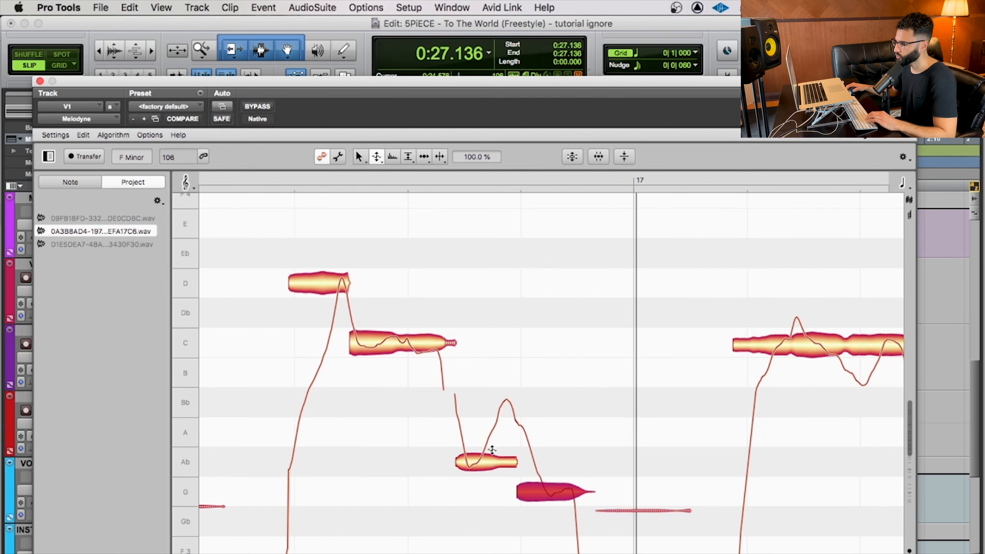
{"action": "left_click_drag", "start_coordinate": [483, 463], "coordinate": [511, 474]}
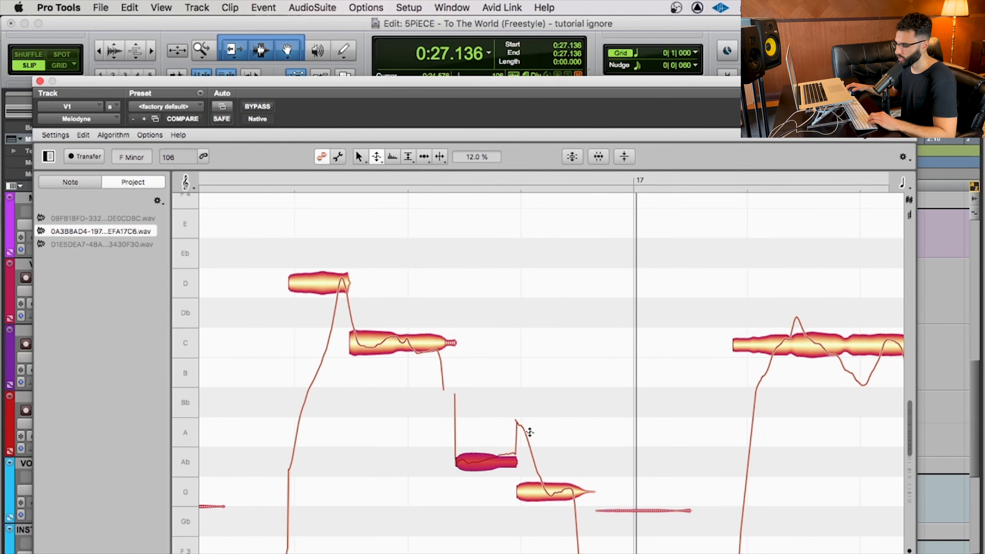
{"action": "key", "text": "super+z"}
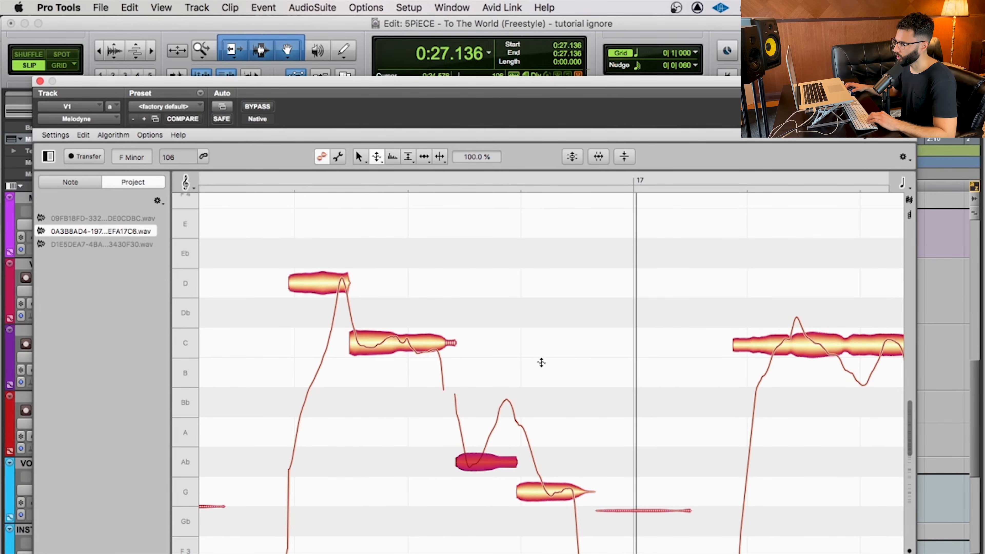
Split the G 3 note at the end of bar 16 about a third of the way in with the Note Separation Tool, and return to the Main Tool.
{"action": "right_click", "coordinate": [543, 349]}
{"action": "mouse_move", "coordinate": [608, 335]}
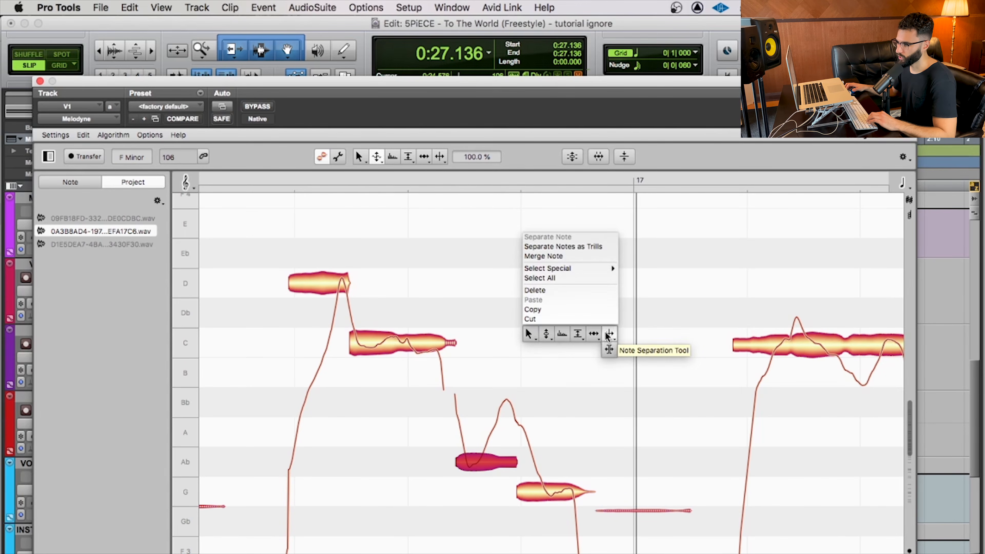
{"action": "left_click", "coordinate": [609, 335]}
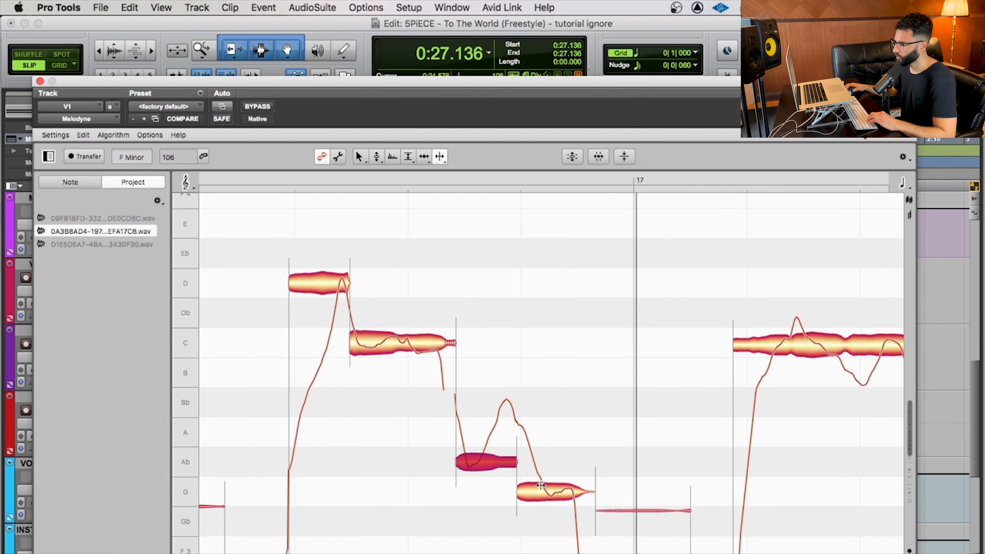
{"action": "double_click", "coordinate": [541, 486]}
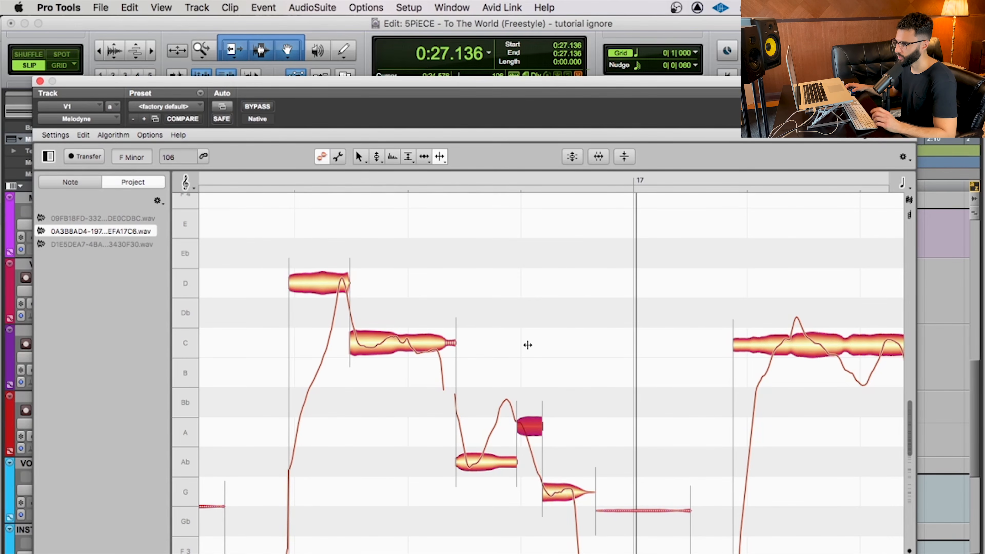
{"action": "right_click", "coordinate": [523, 297]}
{"action": "right_click", "coordinate": [534, 268]}
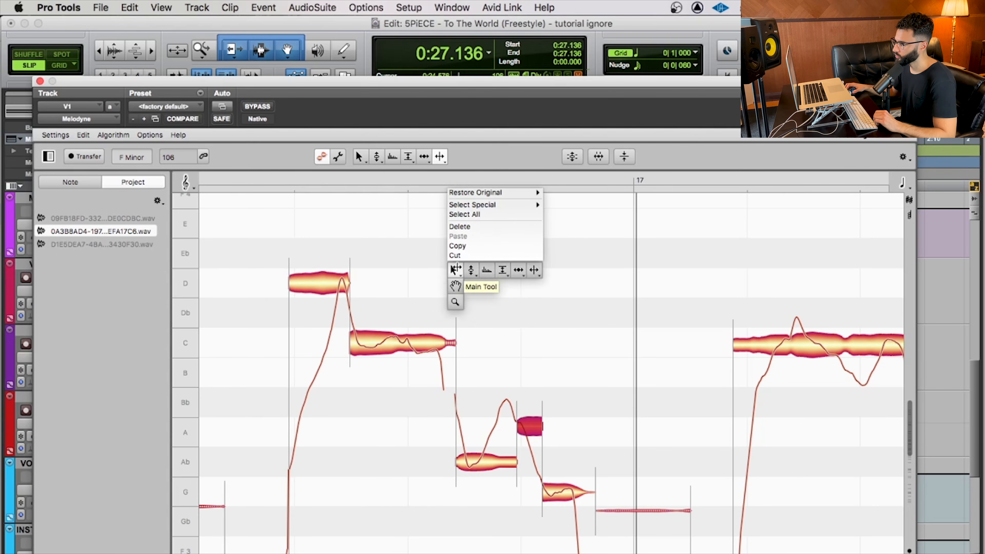
{"action": "left_click", "coordinate": [453, 269]}
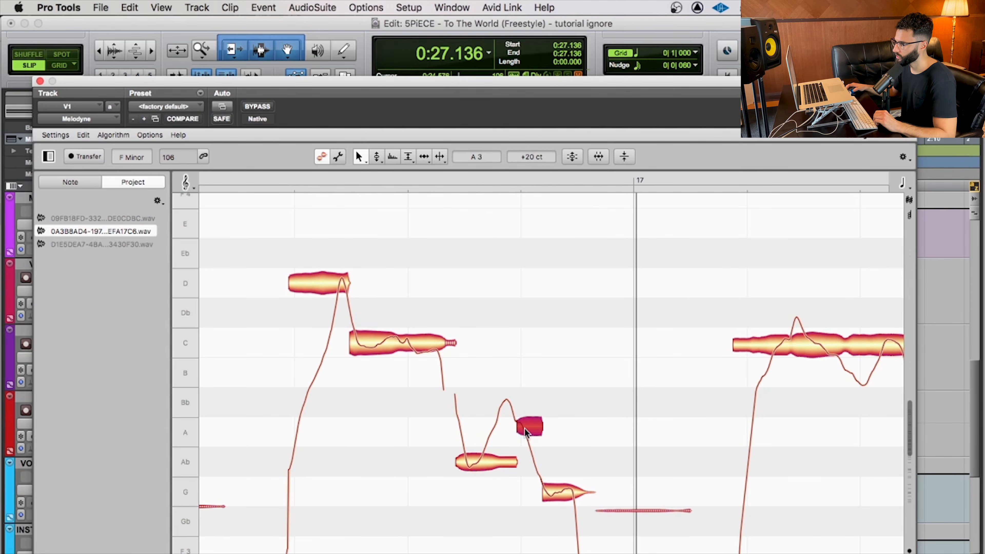
Move the first part of the split note at the end of bar 16 to G 3 at 0 ct and play the phrase.
{"action": "left_click_drag", "start_coordinate": [524, 428], "coordinate": [525, 488]}
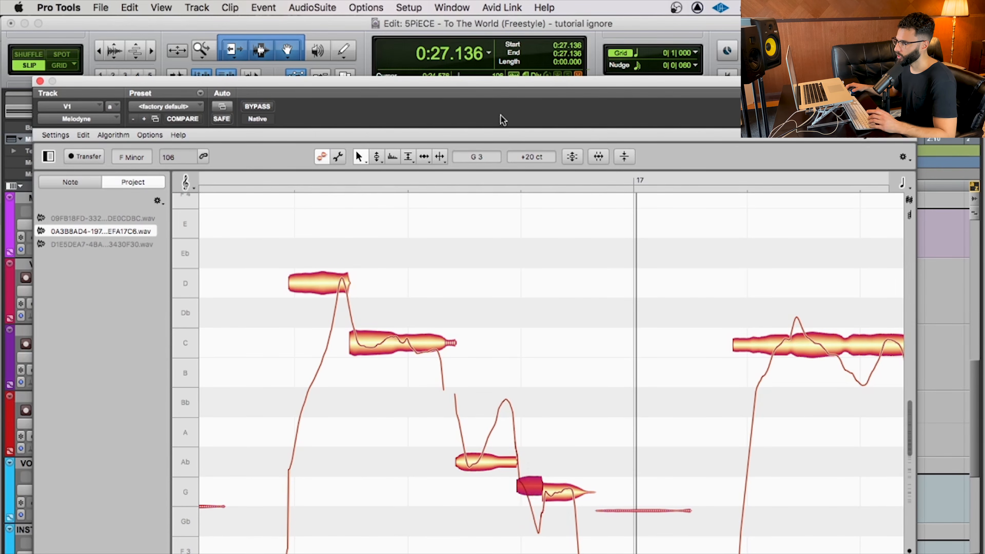
{"action": "double_click", "coordinate": [534, 156]}
{"action": "type", "text": "0"}
{"action": "key", "text": "Return"}
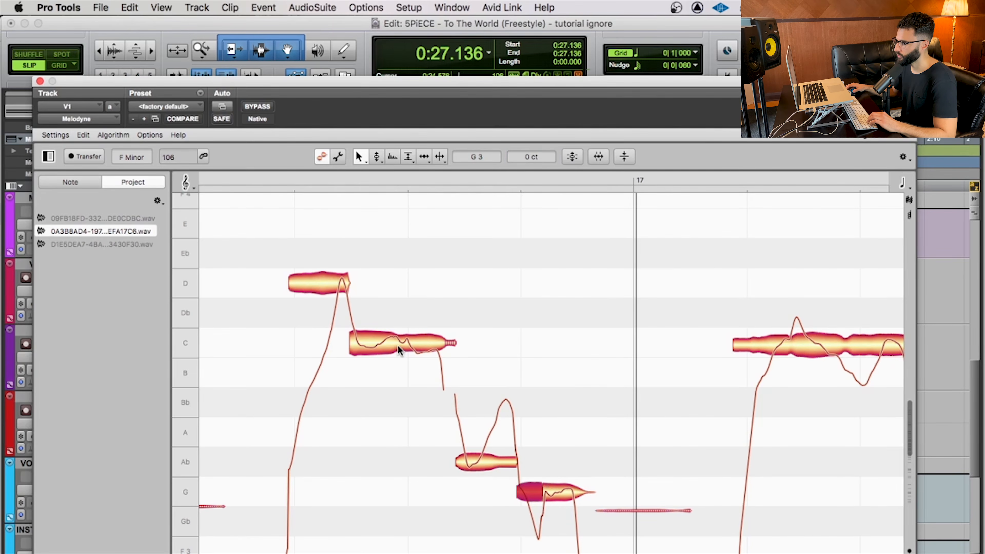
{"action": "key", "text": "space"}
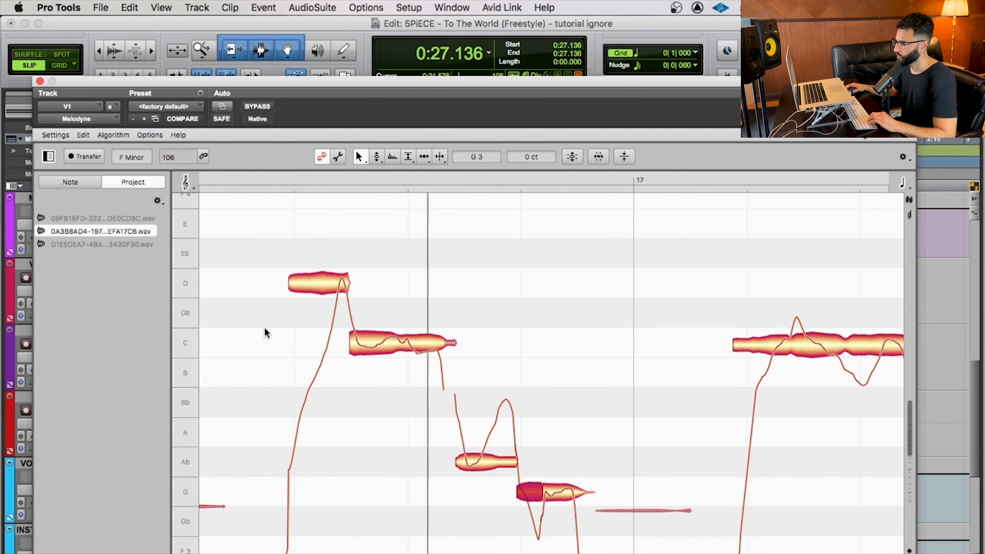
{"action": "key", "text": "space"}
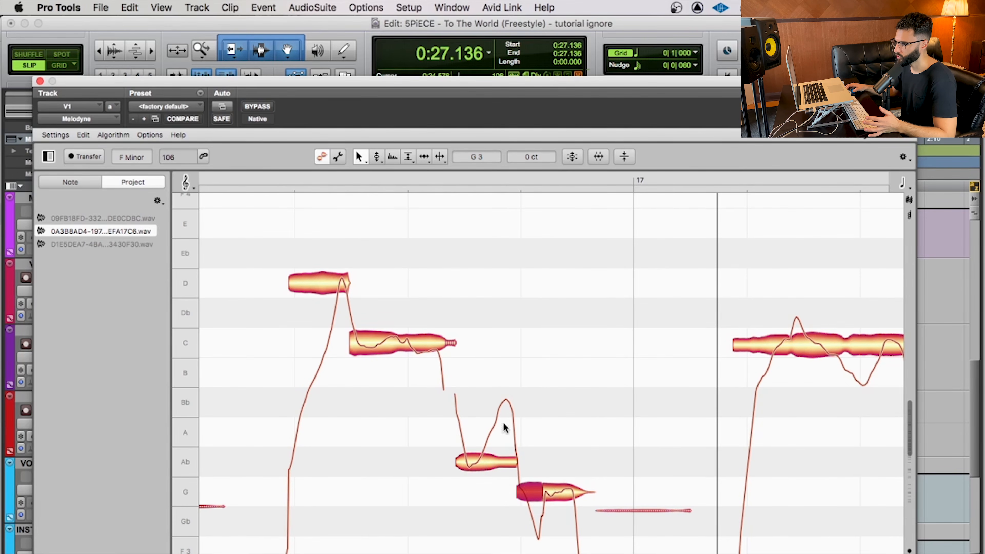
Switch to the Pitch Modulation Tool, select the Ab 3 note in bar 16, and play the phrase.
{"action": "right_click", "coordinate": [509, 223]}
{"action": "left_click", "coordinate": [509, 223]}
{"action": "right_click", "coordinate": [508, 224]}
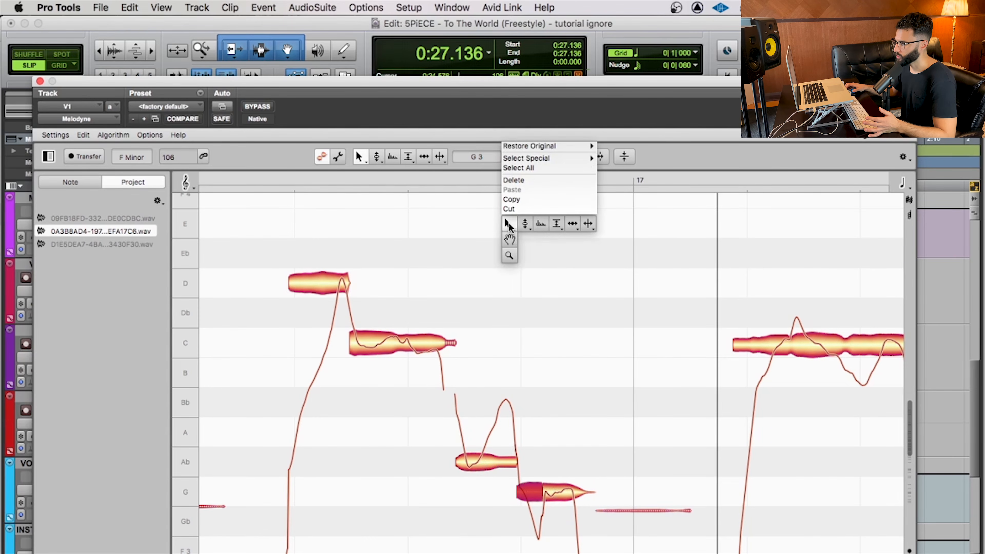
{"action": "left_click", "coordinate": [521, 223]}
{"action": "left_click", "coordinate": [444, 465]}
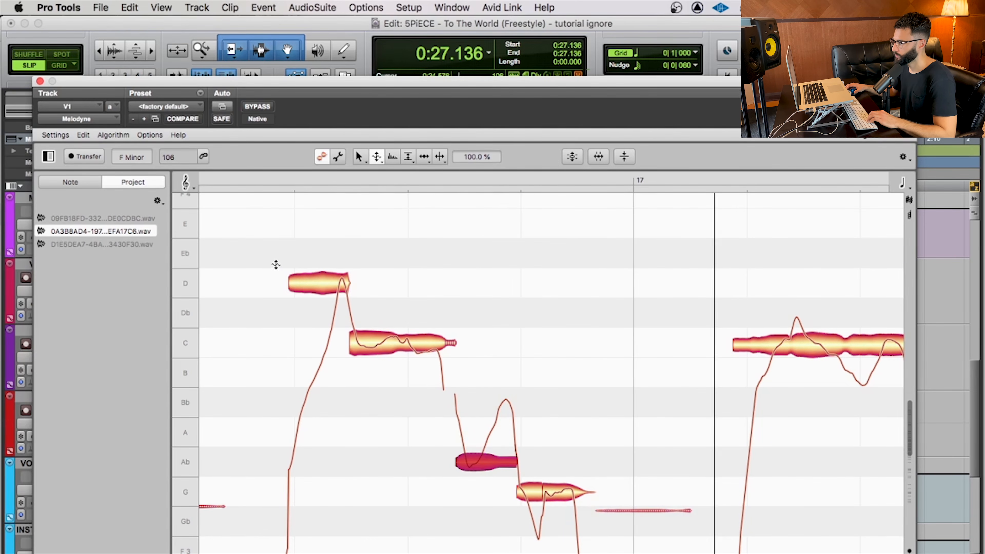
{"action": "key", "text": "space"}
{"action": "key", "text": "space"}
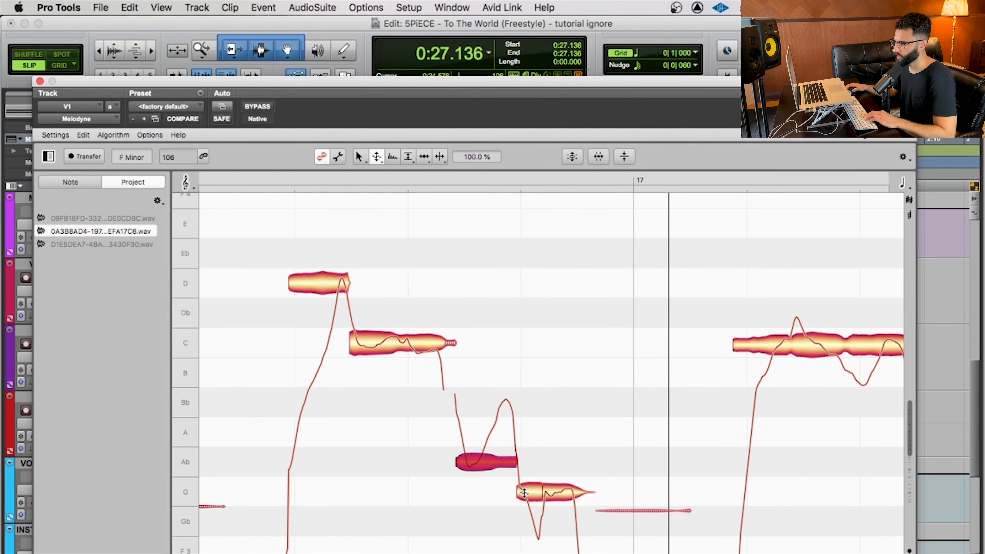
Reduce the pitch modulation of the split G 3 notes in bar 16, bringing the second one to 43%, and play the phrase.
{"action": "left_click_drag", "start_coordinate": [529, 492], "coordinate": [551, 529]}
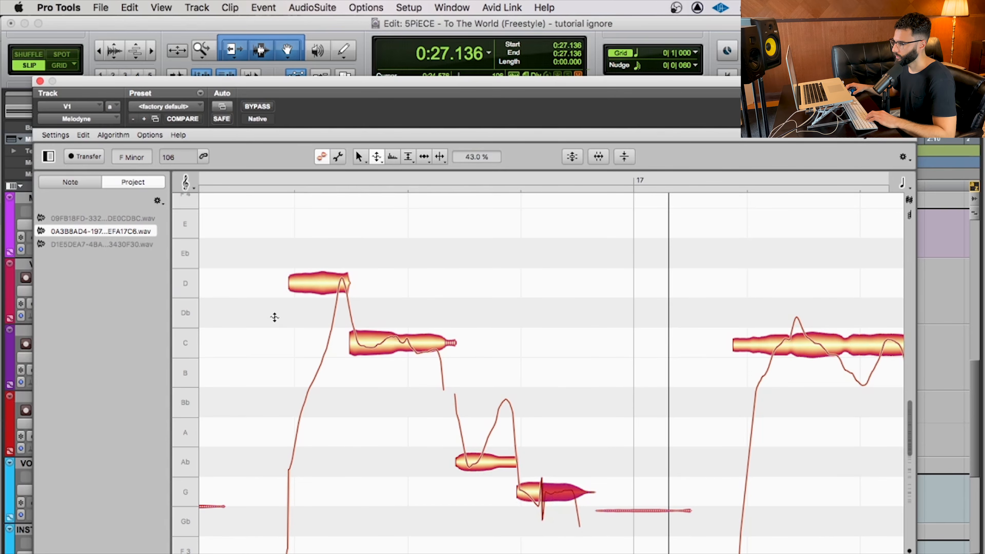
{"action": "double_click", "coordinate": [275, 317]}
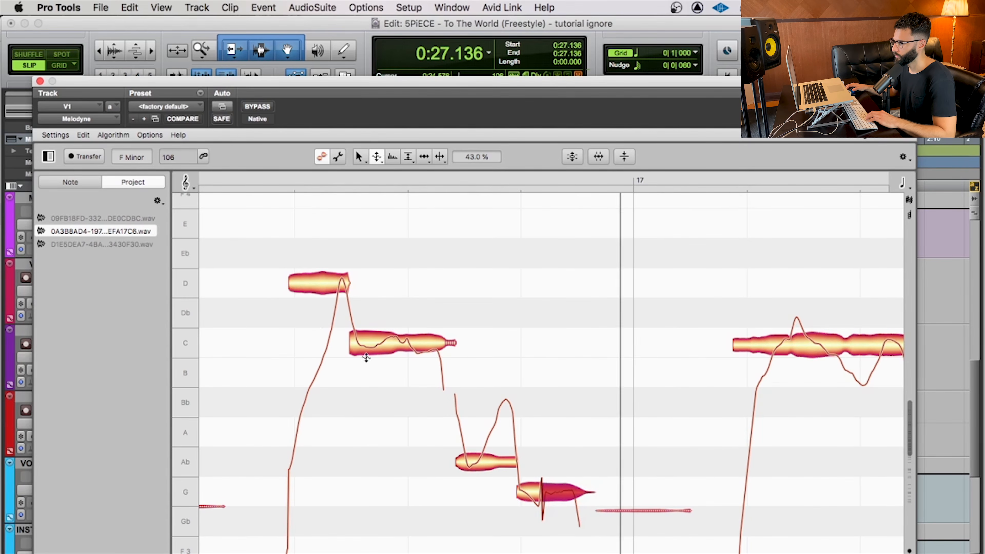
{"action": "double_click", "coordinate": [259, 283]}
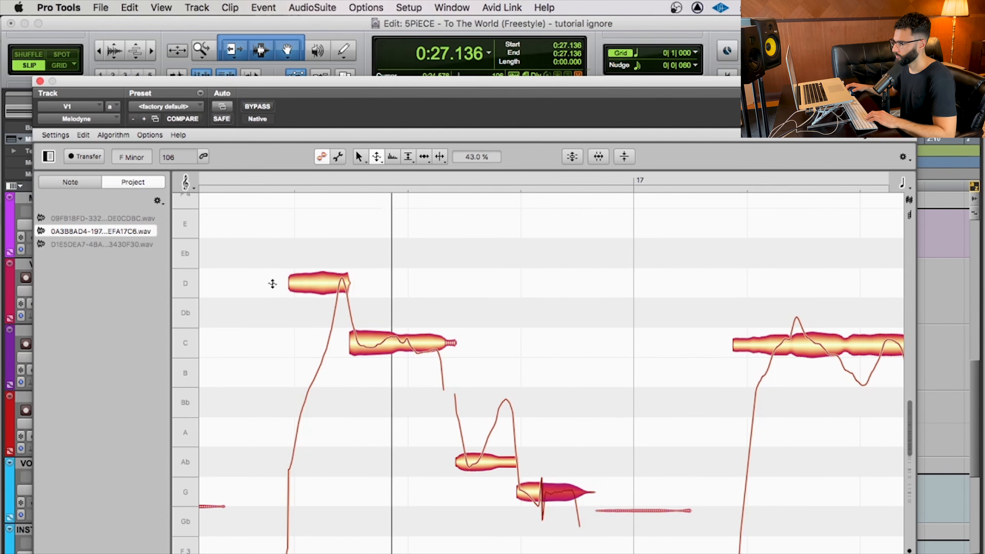
{"action": "key", "text": "space"}
{"action": "left_click_drag", "start_coordinate": [530, 524], "coordinate": [530, 496]}
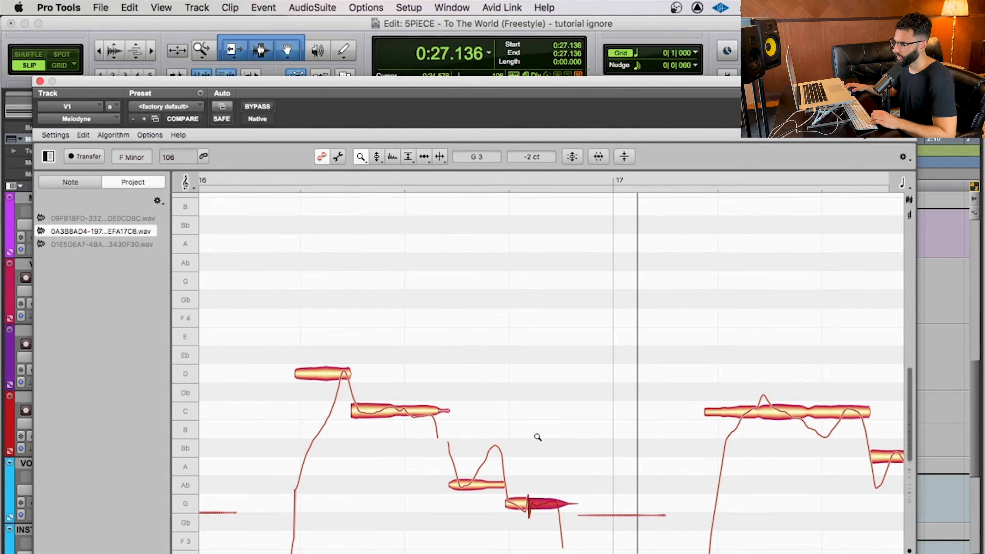
{"action": "left_click_drag", "start_coordinate": [538, 437], "coordinate": [681, 449]}
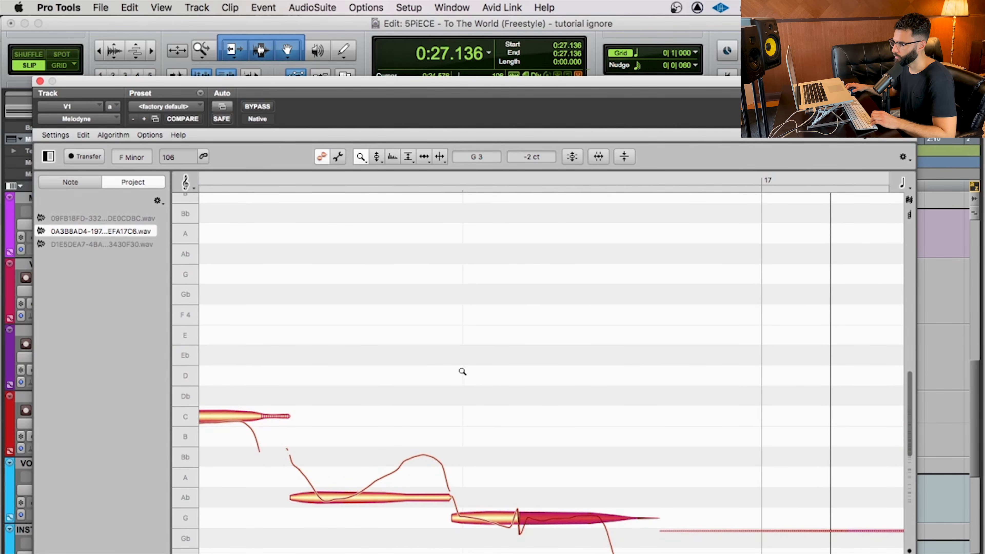
{"action": "left_click_drag", "start_coordinate": [463, 371], "coordinate": [242, 286]}
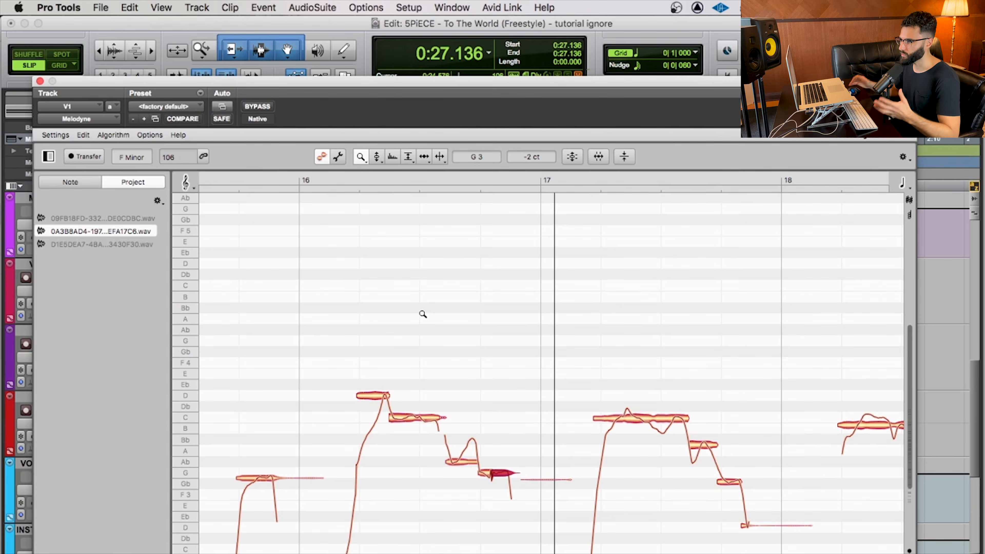
Close Melodyne and review Auto-Key on the BEAT track and Auto-Tune Artist on the V1 track, closing each plug-in.
{"action": "left_click", "coordinate": [40, 81]}
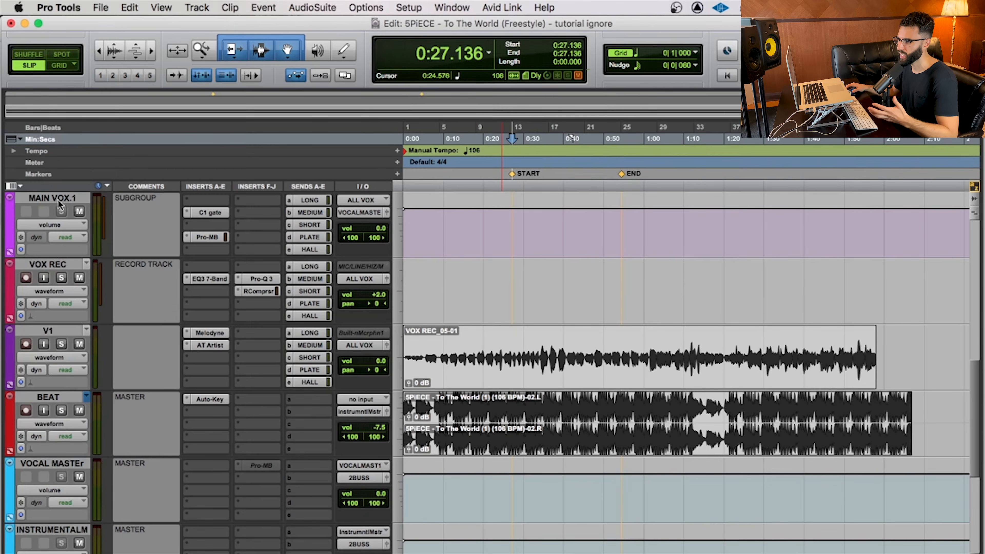
{"action": "left_click", "coordinate": [52, 396]}
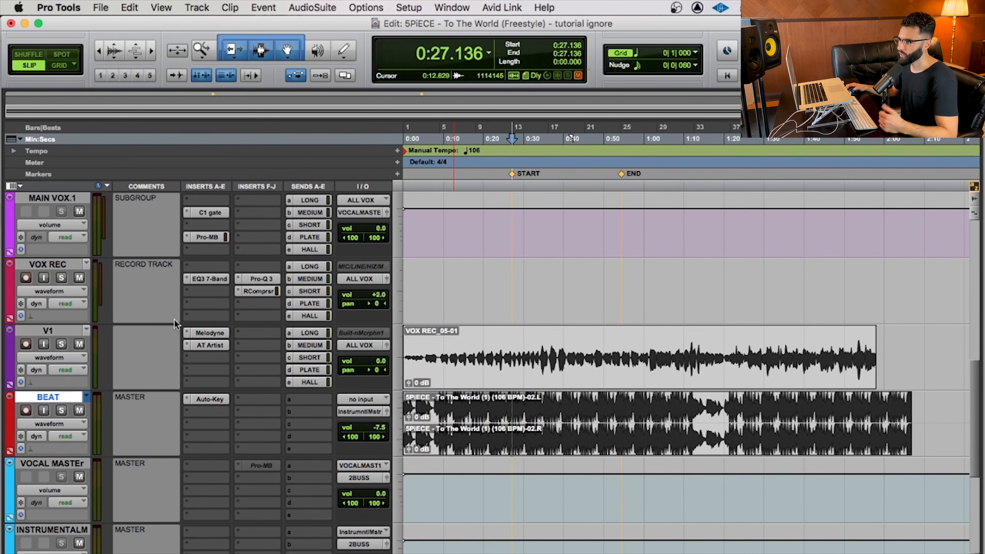
{"action": "left_click", "coordinate": [208, 398]}
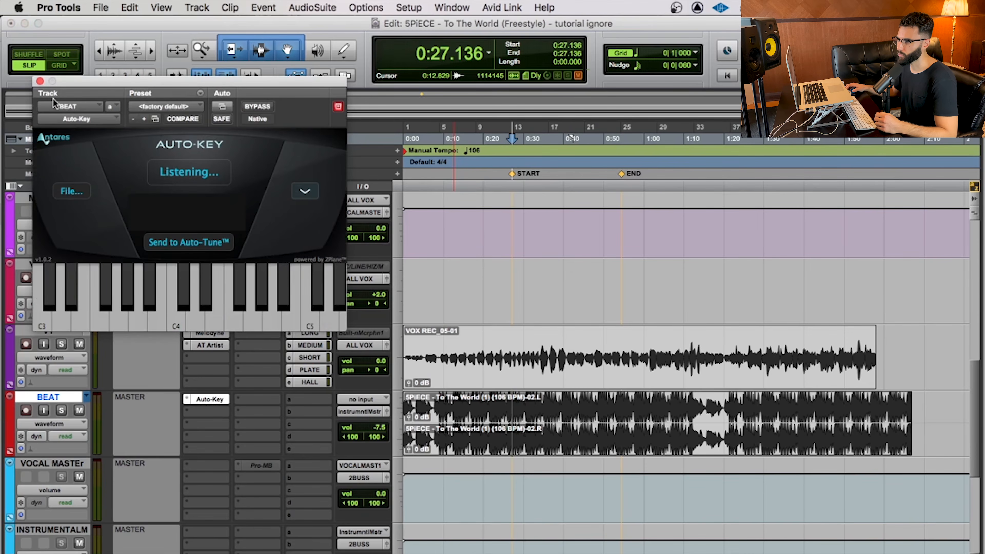
{"action": "left_click", "coordinate": [39, 81]}
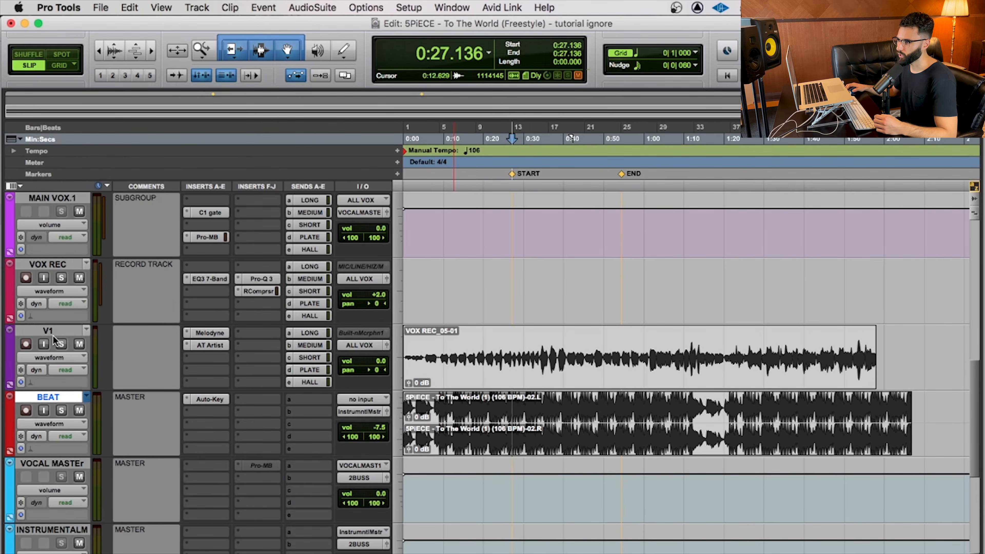
{"action": "left_click", "coordinate": [56, 327]}
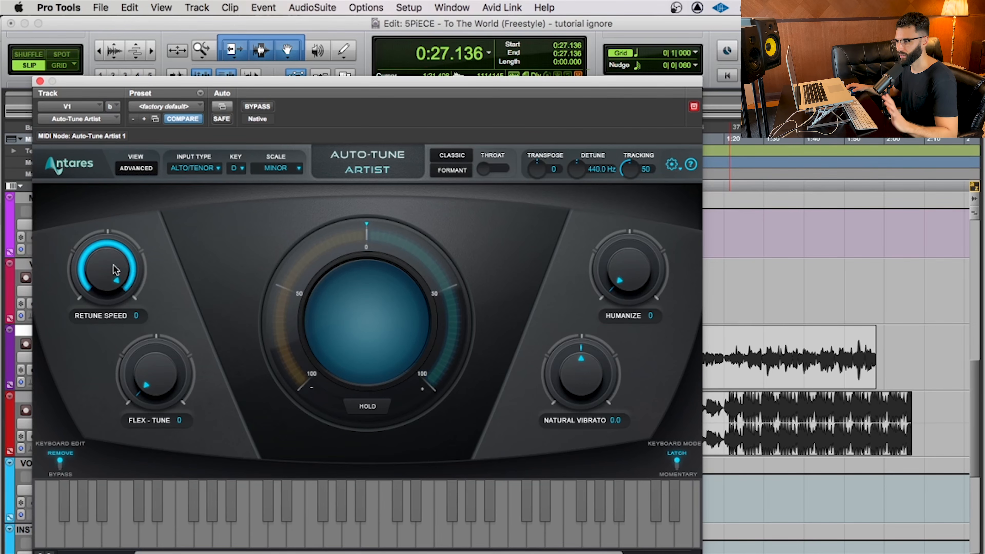
{"action": "left_click", "coordinate": [40, 81]}
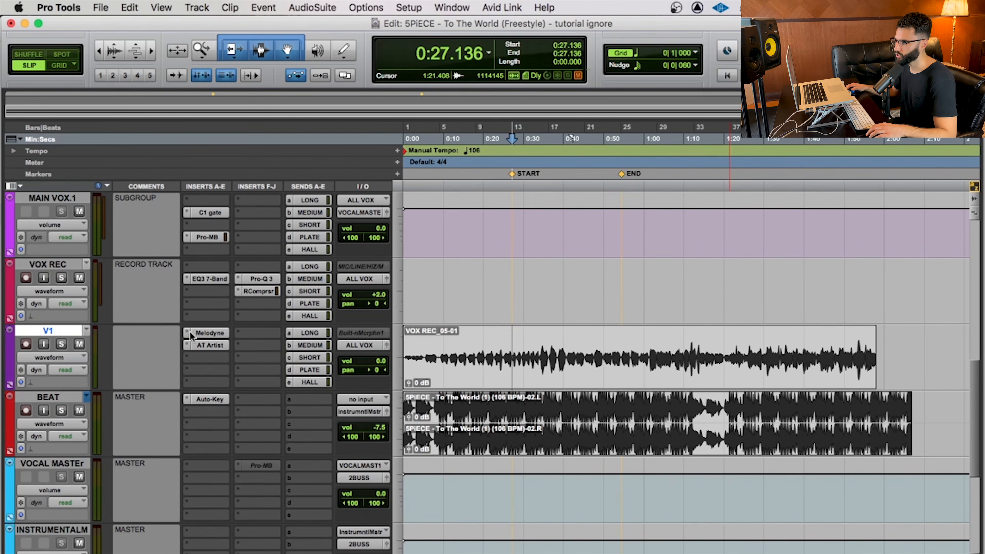
Reopen Melodyne on the V1 track, reposition its window, and examine the vocal notes in bars 17 and 18.
{"action": "left_click", "coordinate": [219, 334]}
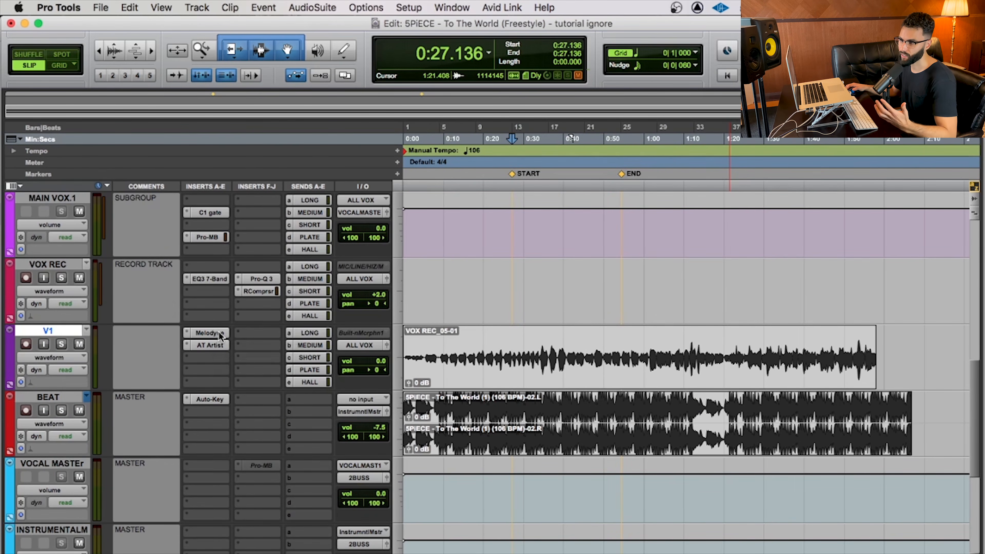
{"action": "left_click_drag", "start_coordinate": [365, 81], "coordinate": [416, 44]}
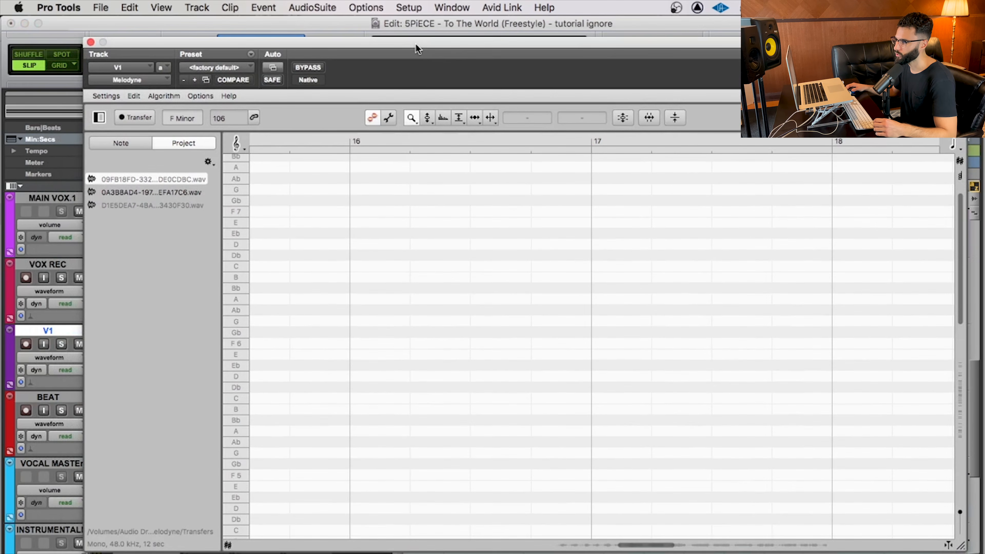
{"action": "scroll", "coordinate": [523, 351], "scroll_direction": "down", "scroll_amount": 10}
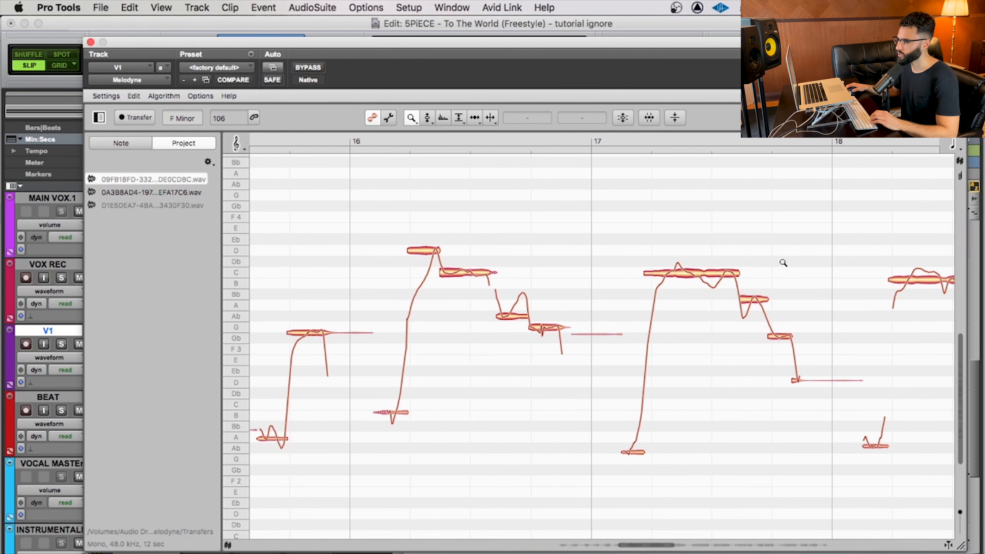
{"action": "scroll", "coordinate": [545, 278], "scroll_direction": "right", "scroll_amount": 5}
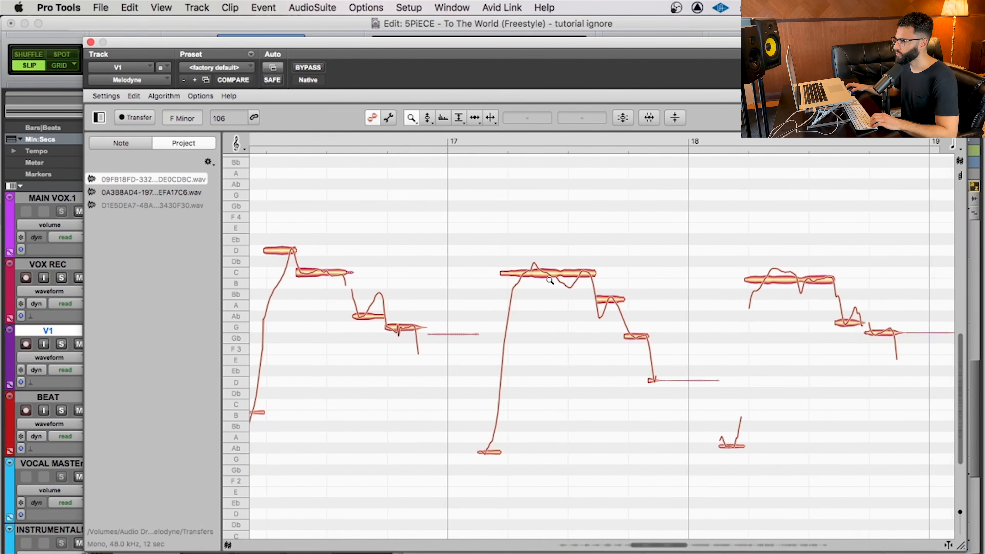